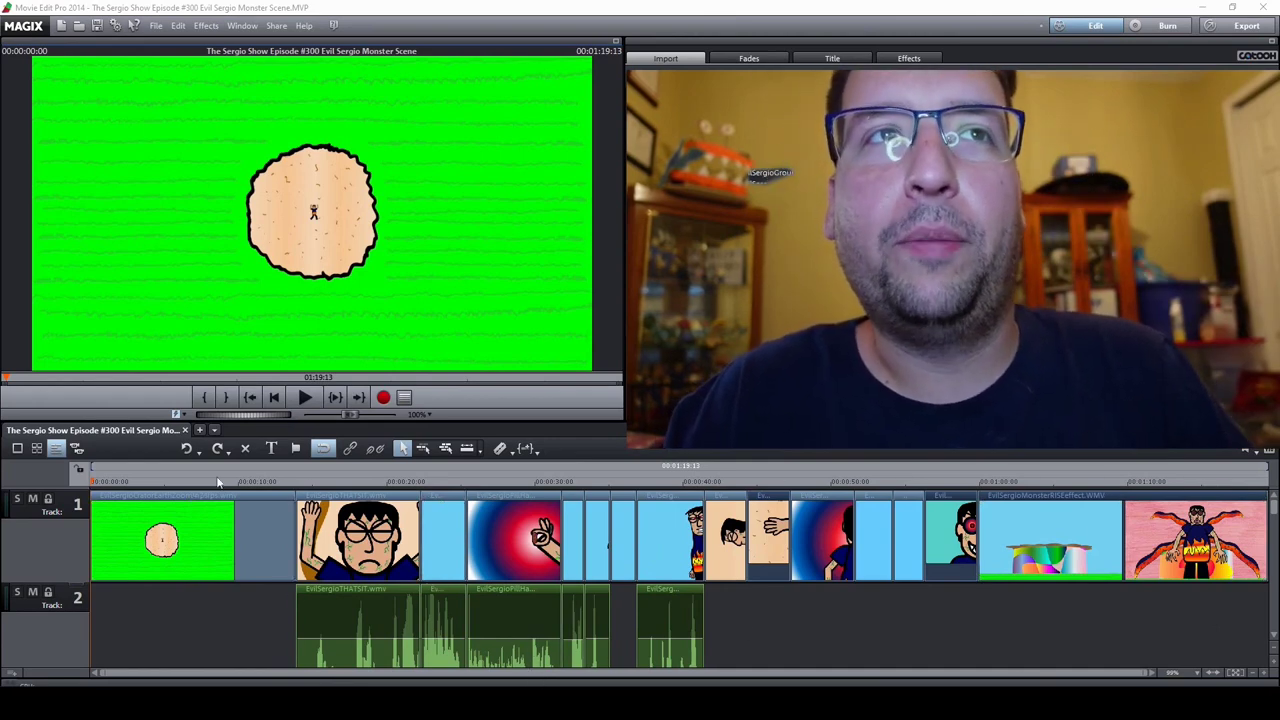
Play the opening clip briefly from about 8 seconds, then skim ahead to 13 seconds
left_click(217, 486)
left_click(305, 398)
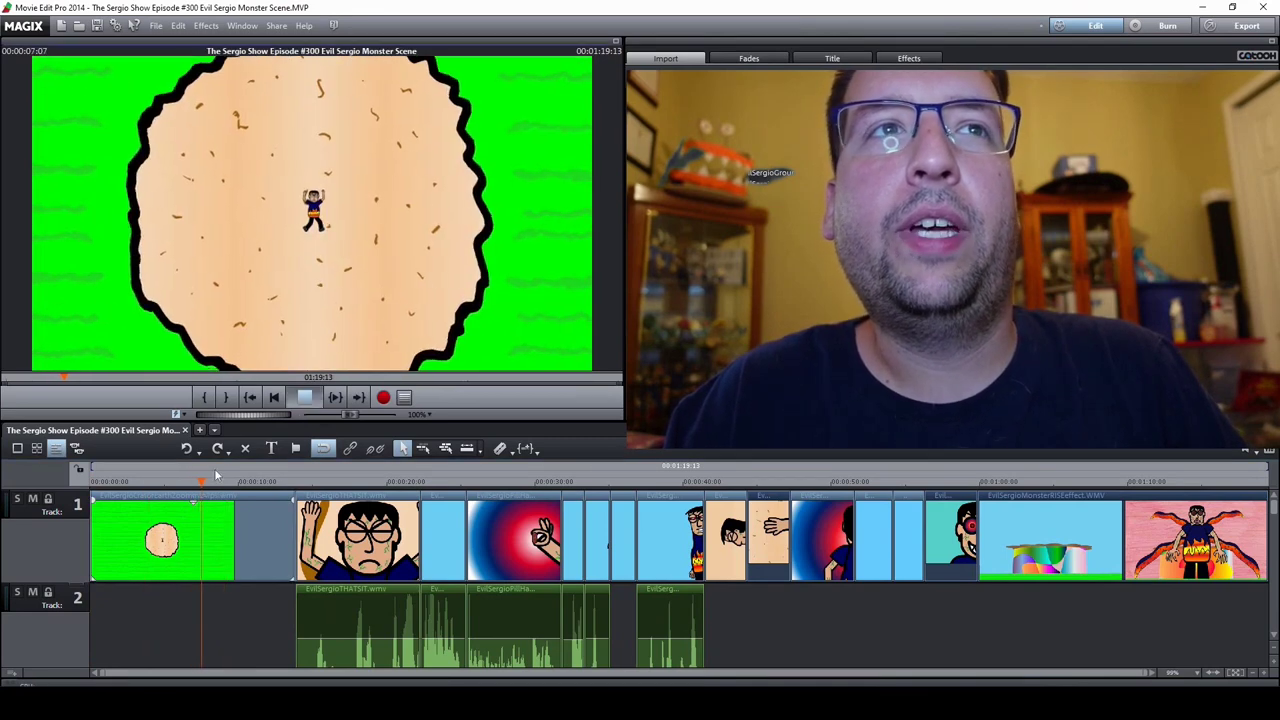
left_click(307, 398)
left_click_drag(300, 481, 453, 484)
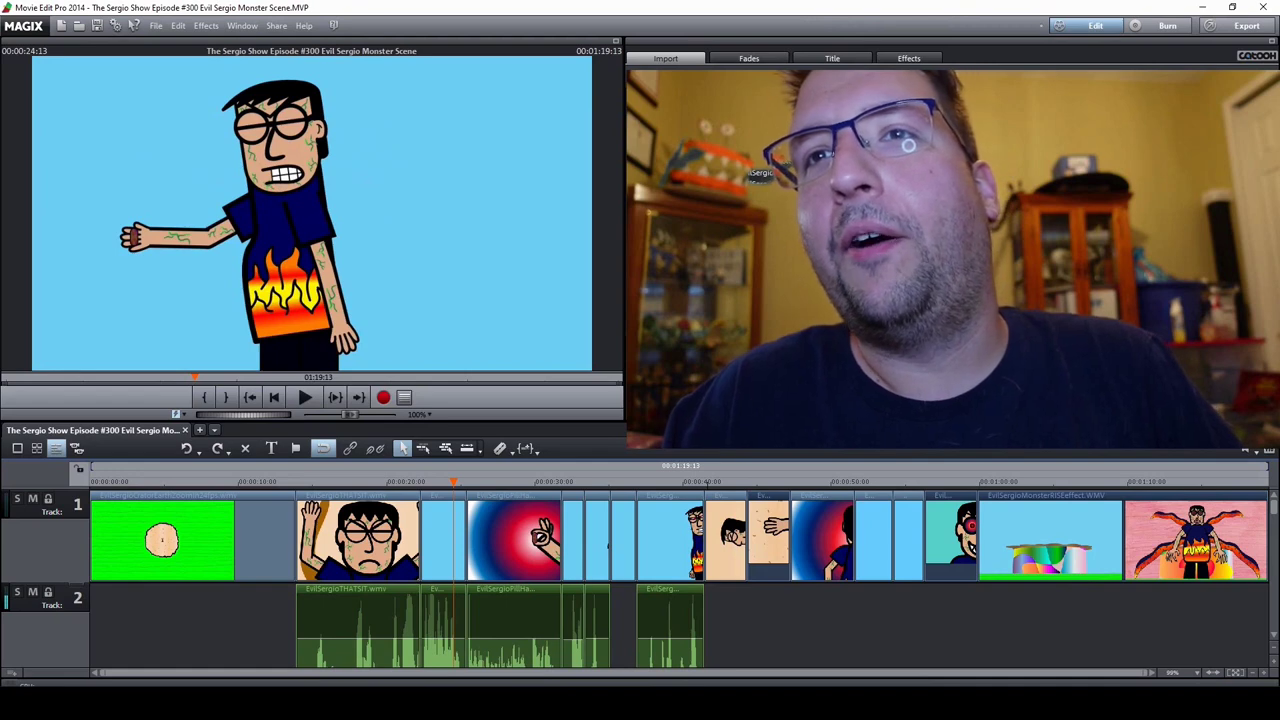
Check the system volume, then resume playback and skim from 17 to 35 seconds
left_click(1158, 686)
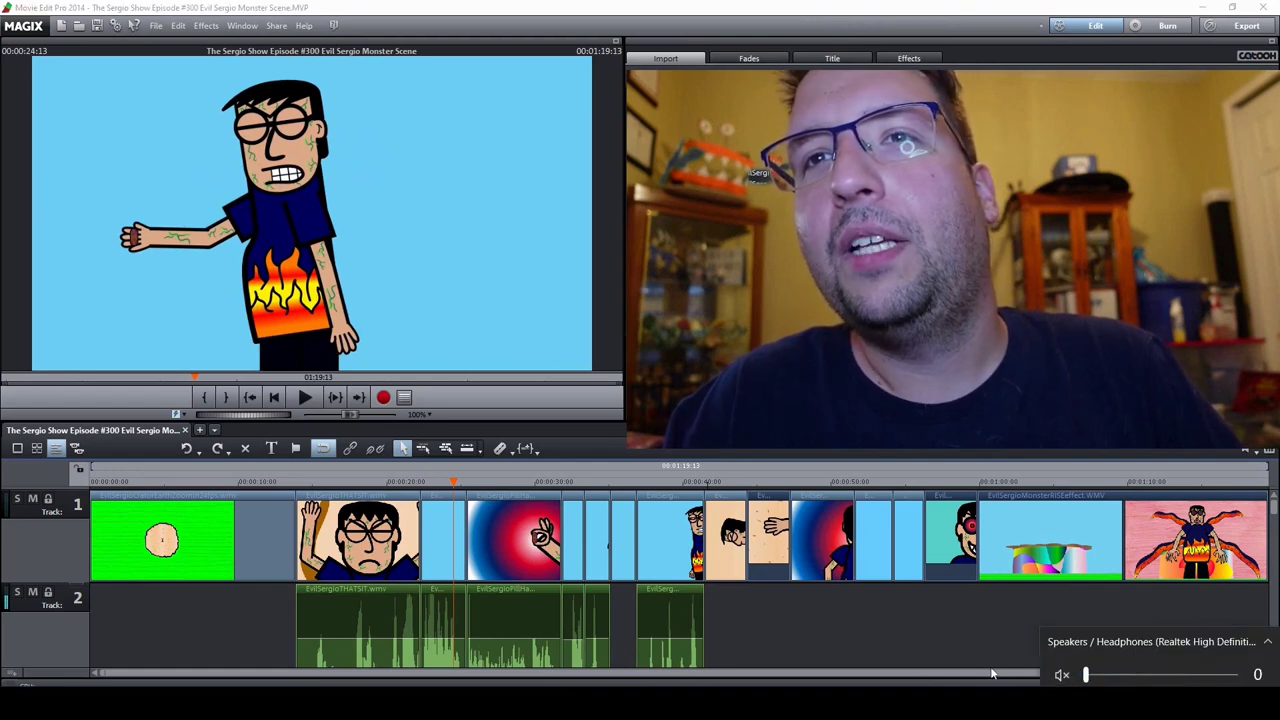
left_click(247, 7)
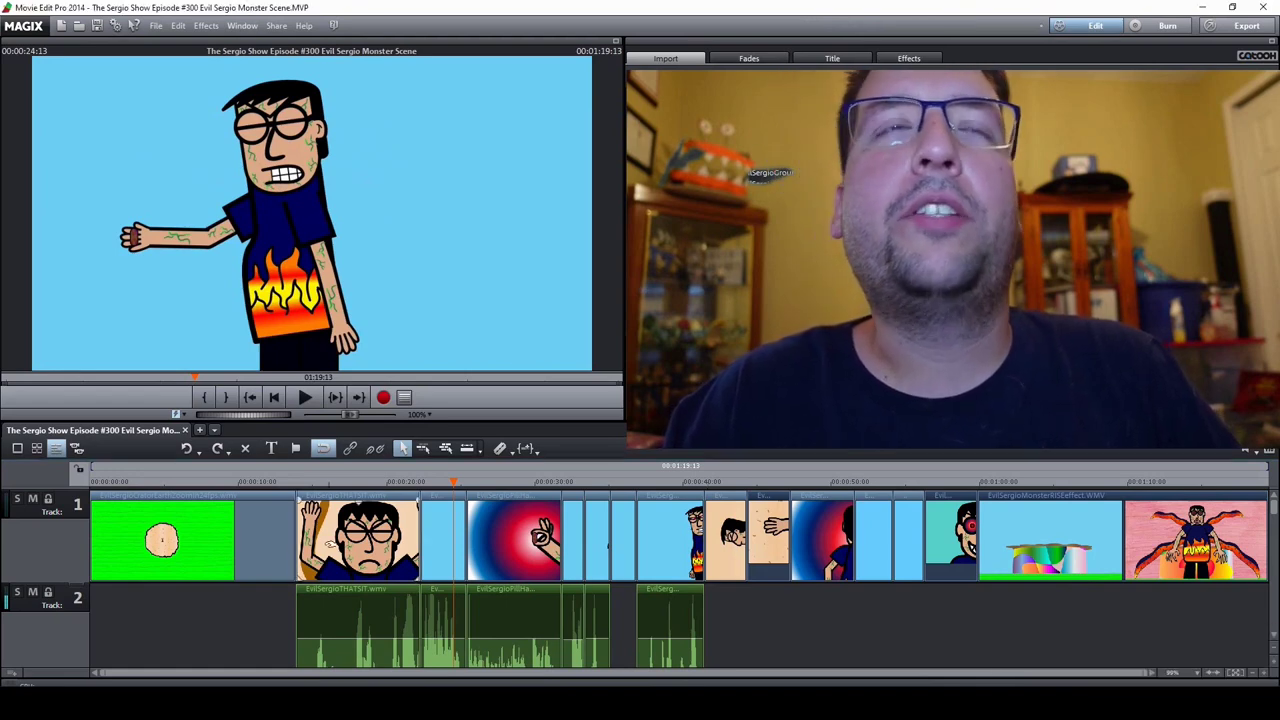
left_click(452, 481)
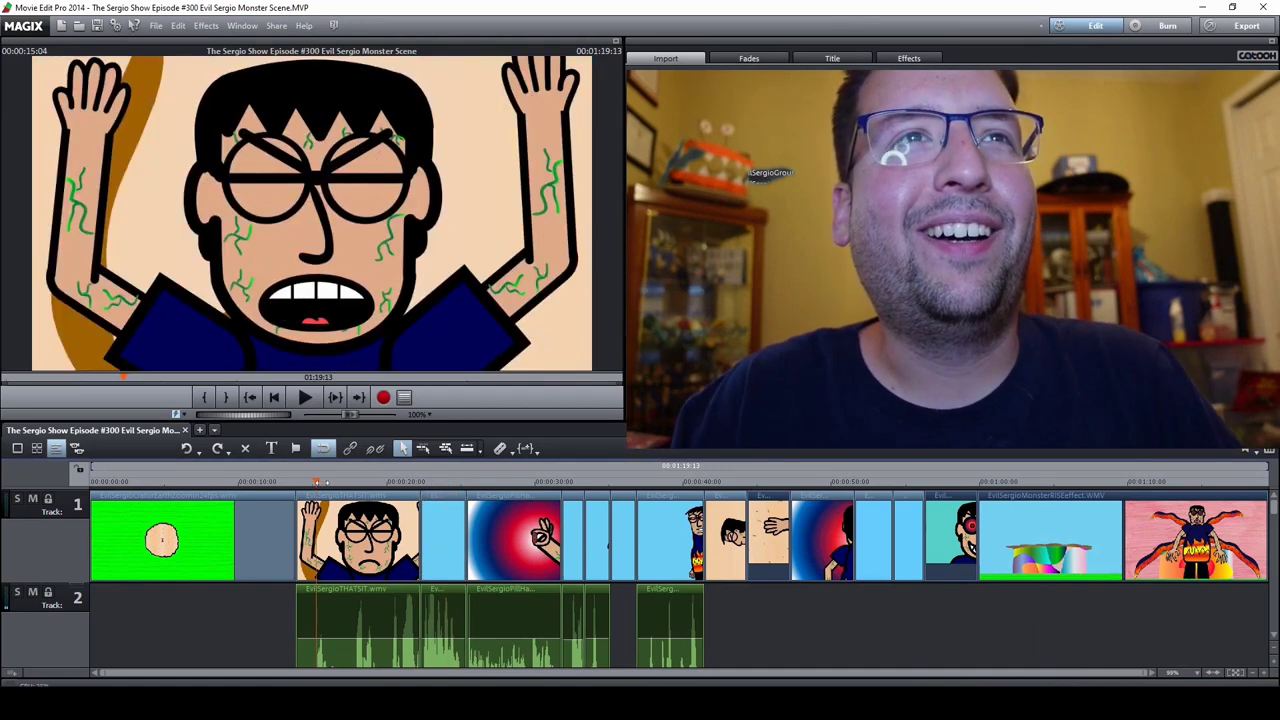
left_click_drag(494, 487, 655, 494)
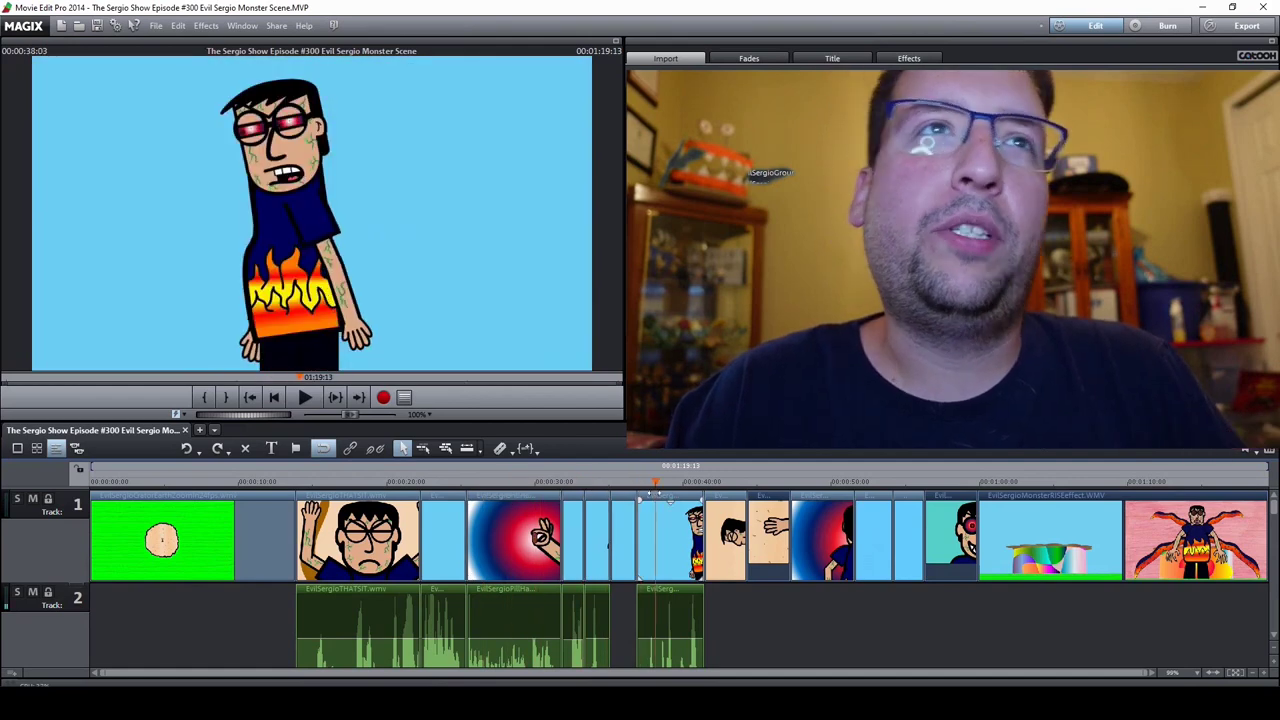
Play the red-eyed character scene briefly, stopping near 39 seconds, then move the playhead back
left_click(303, 397)
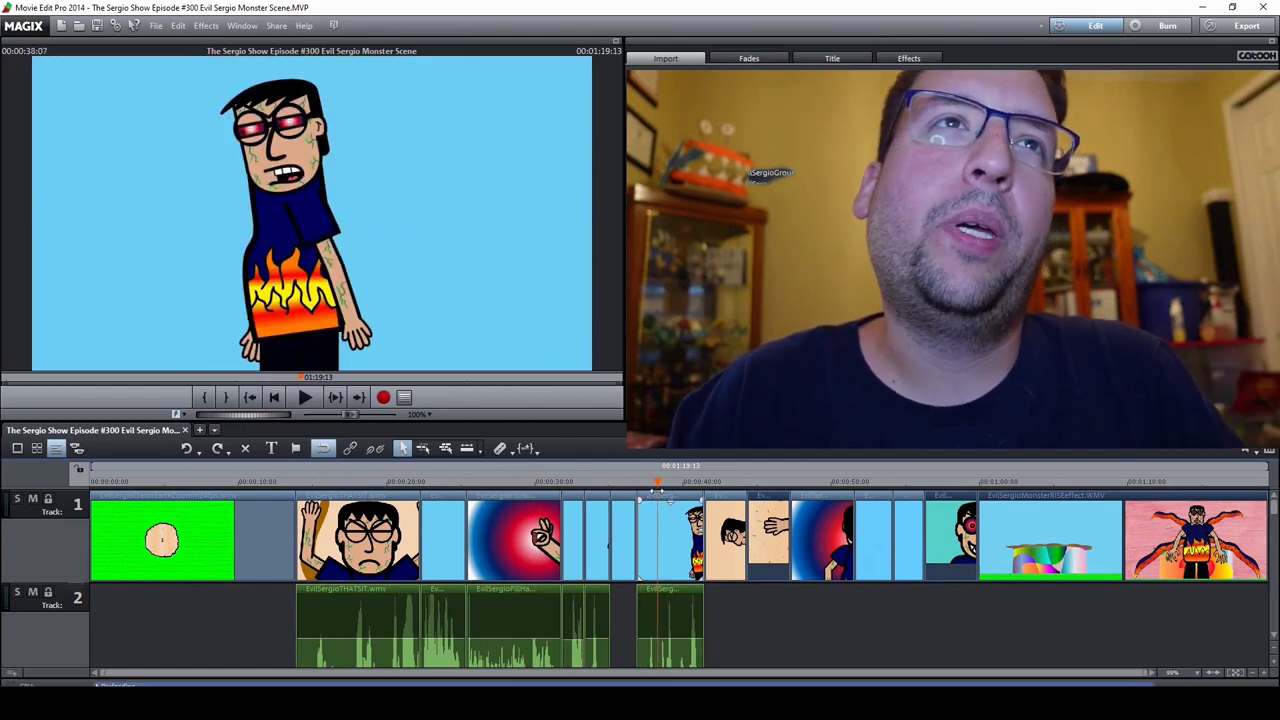
left_click(304, 397)
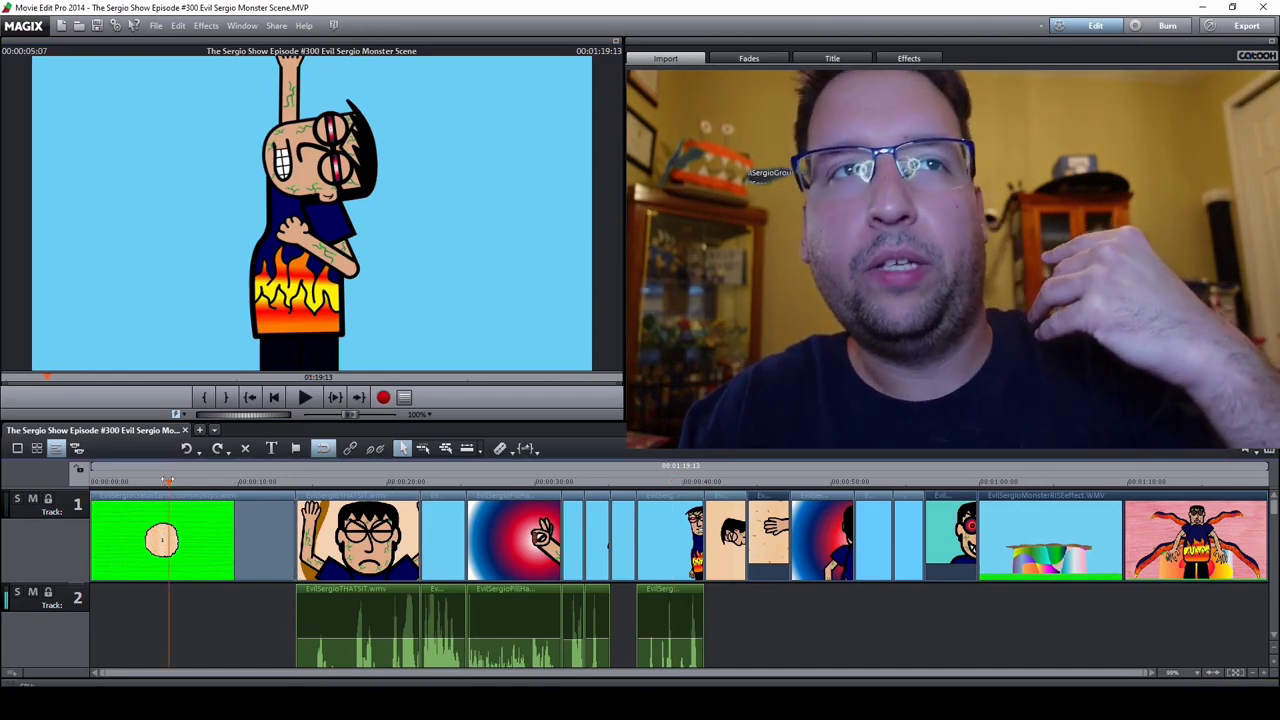
left_click(167, 481)
Skim from the face close-up through the hand and robot clips, then play toward the veined arm
left_click(413, 481)
left_click_drag(444, 494, 719, 483)
key("space")
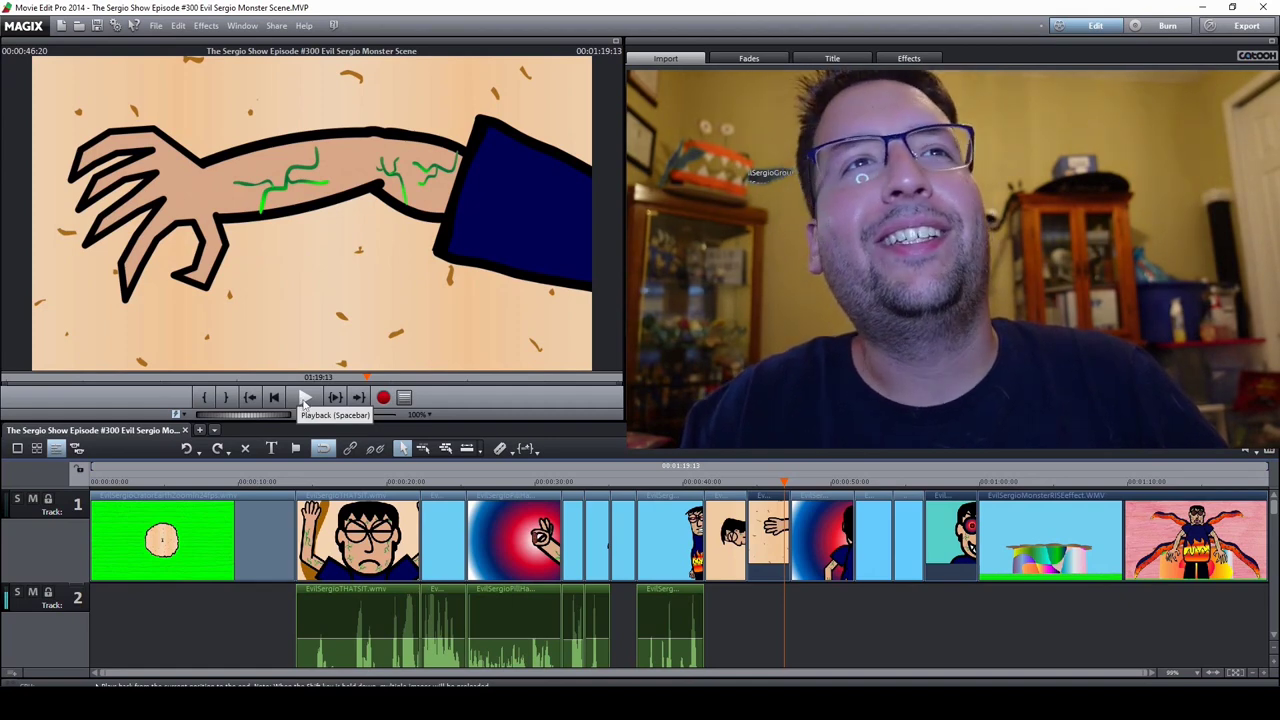
left_click(304, 398)
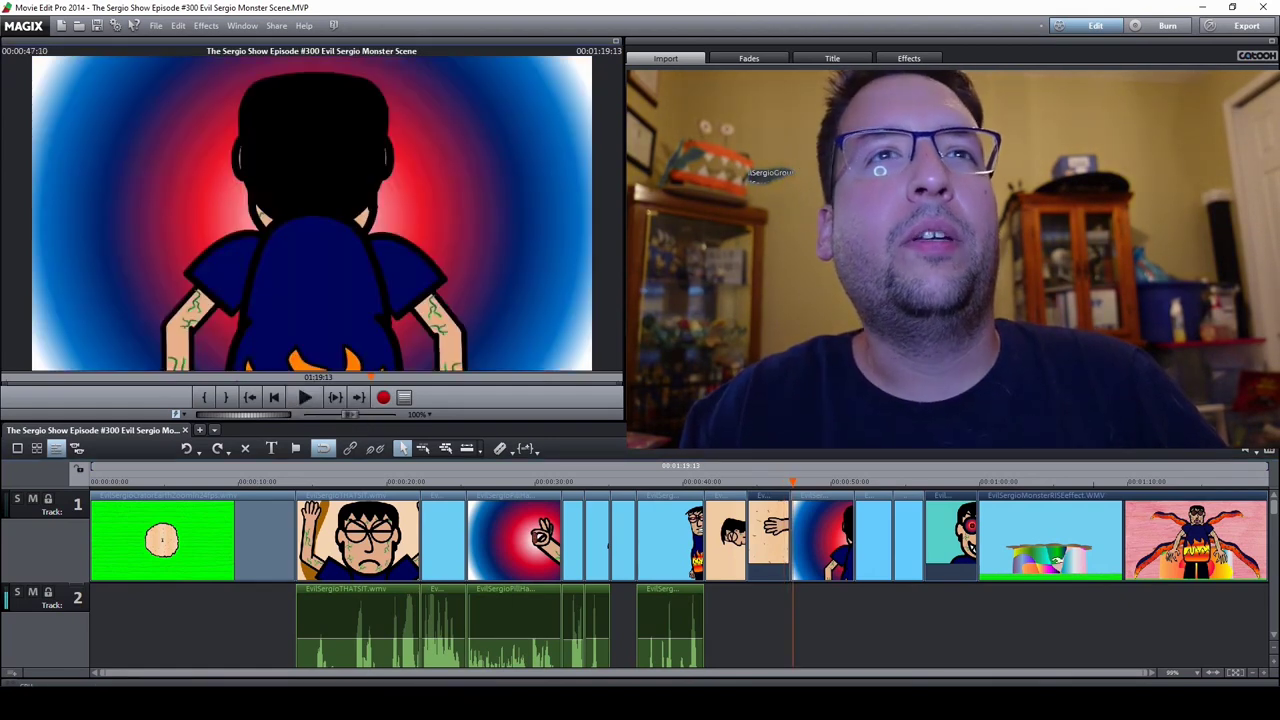
Play the red-and-blue clip briefly after the arm scene, then move to the light-blue clip
left_click(765, 488)
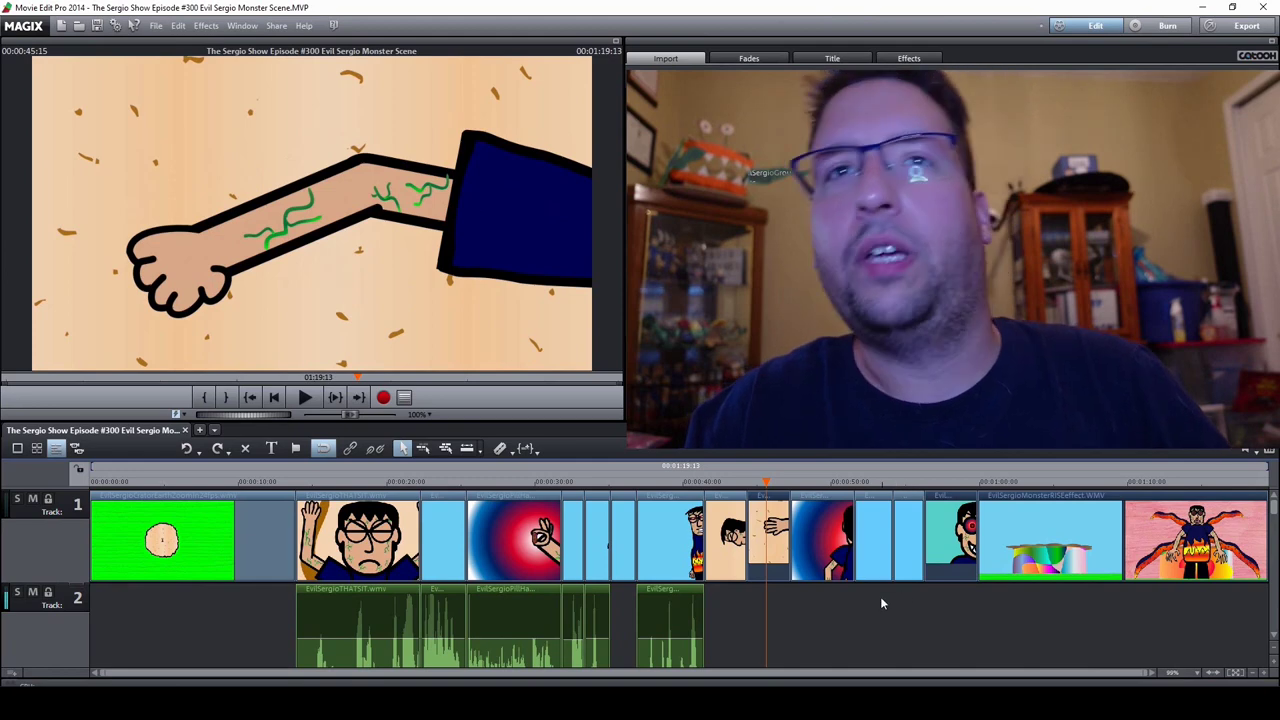
left_click(789, 488)
key("space")
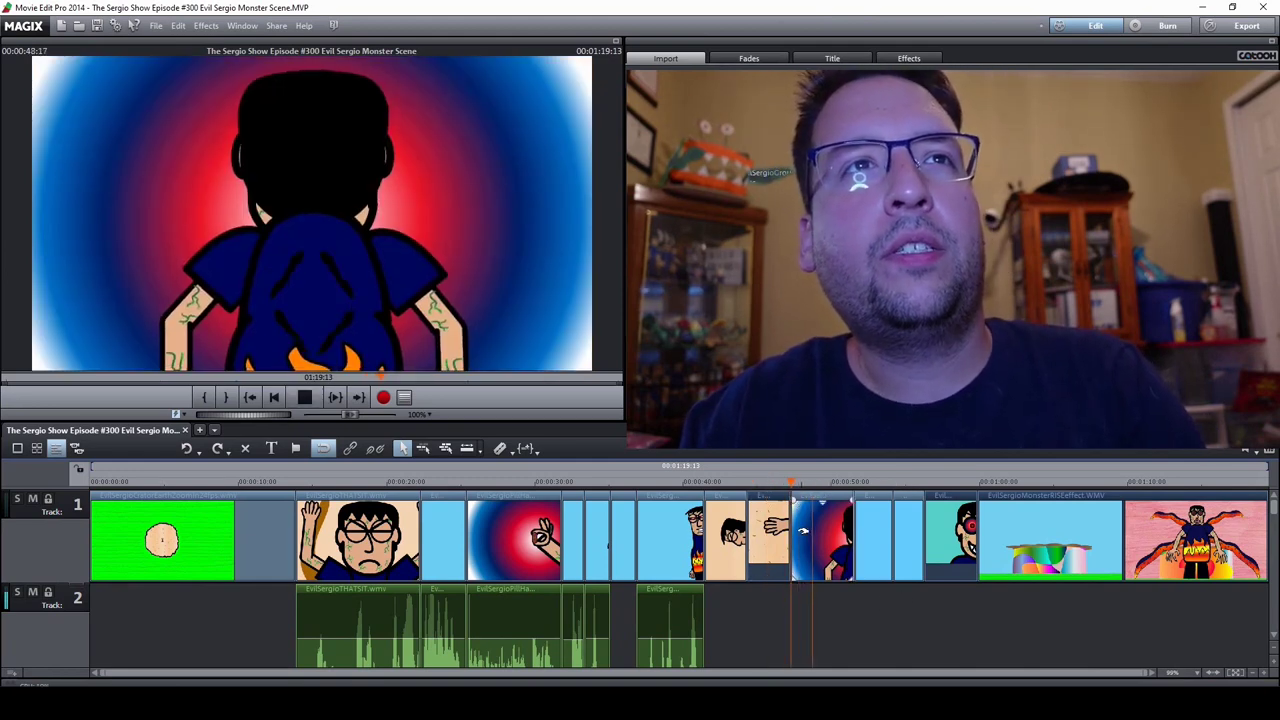
key("space")
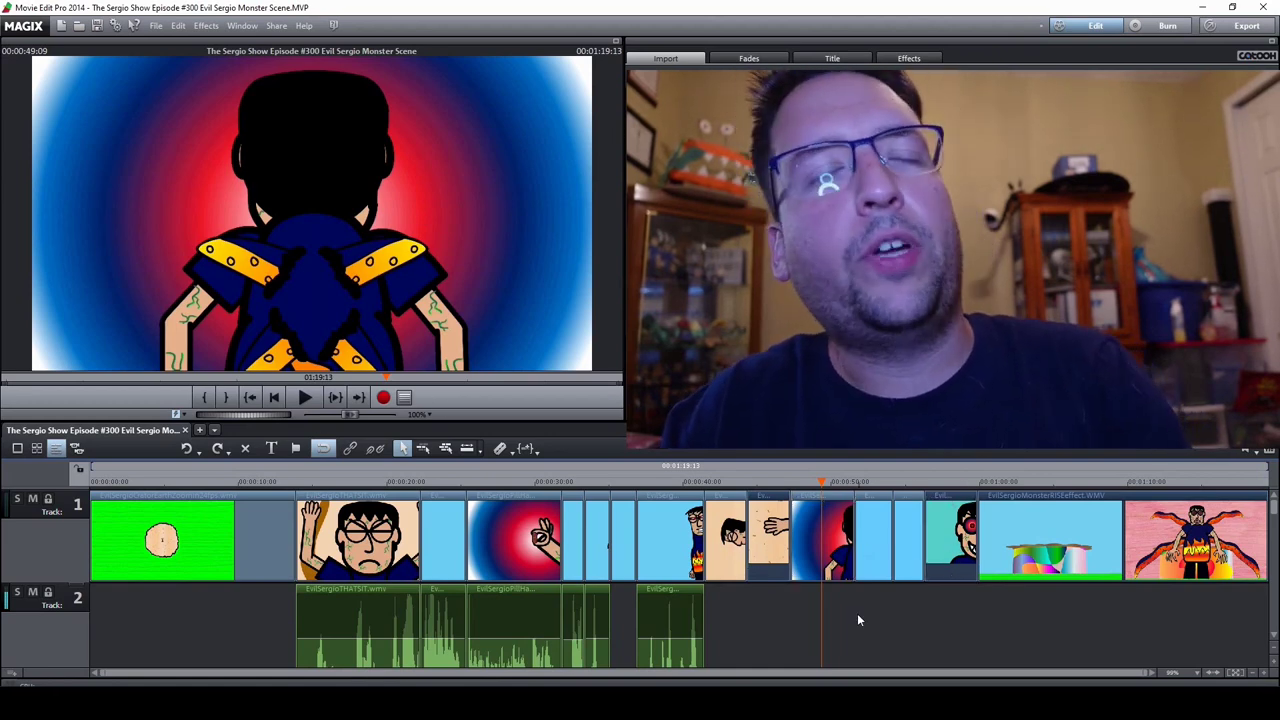
left_click(857, 483)
Play and replay the tentacle animation around 52–54 seconds
key("space")
key("space")
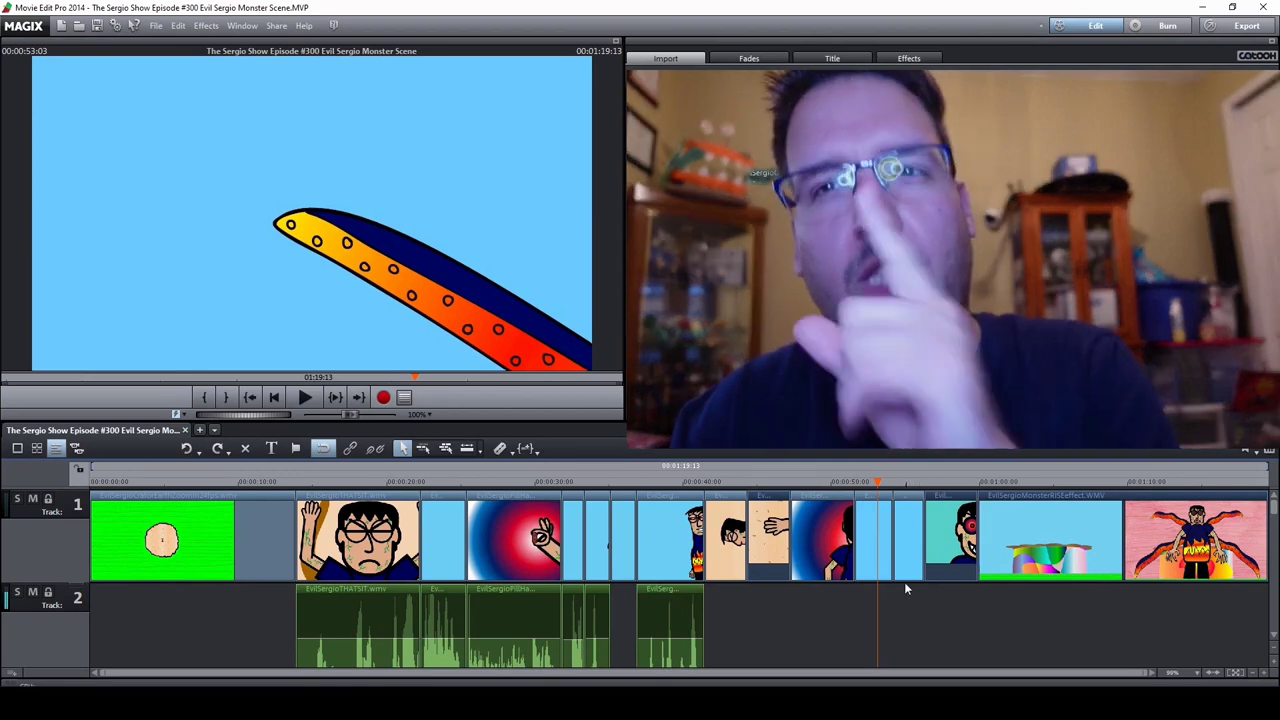
left_click(868, 482)
key("space")
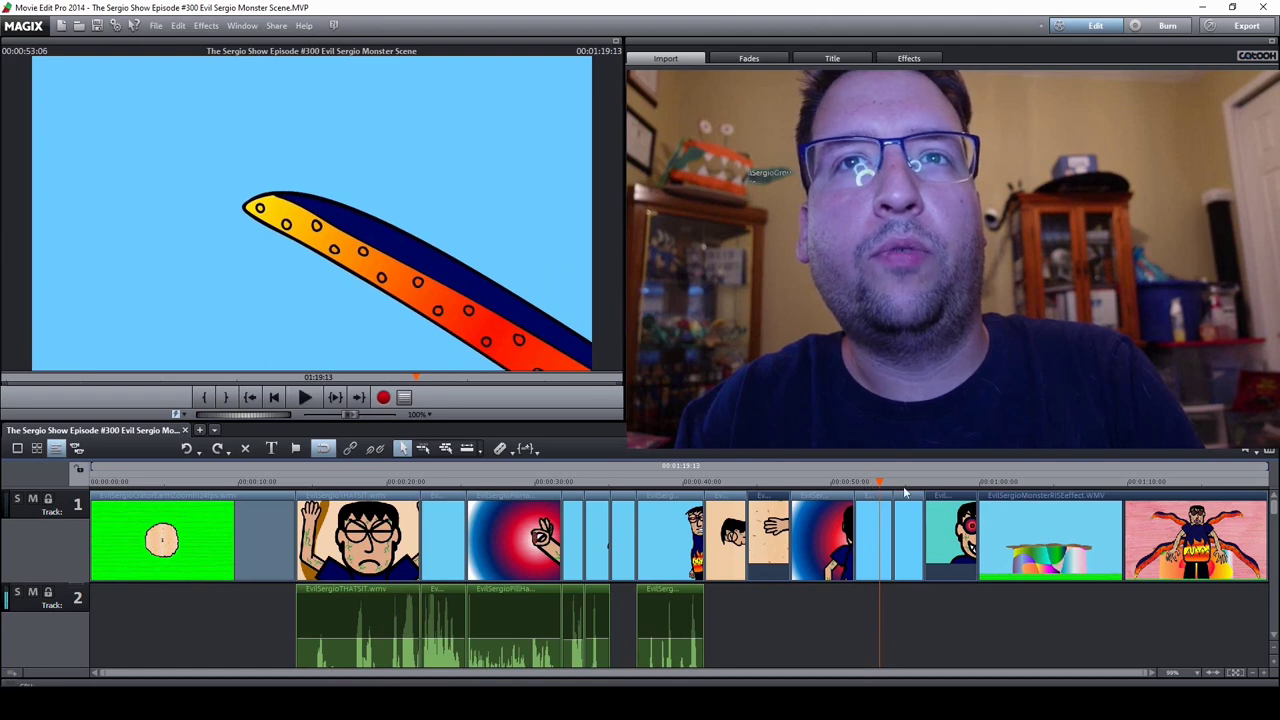
left_click(894, 483)
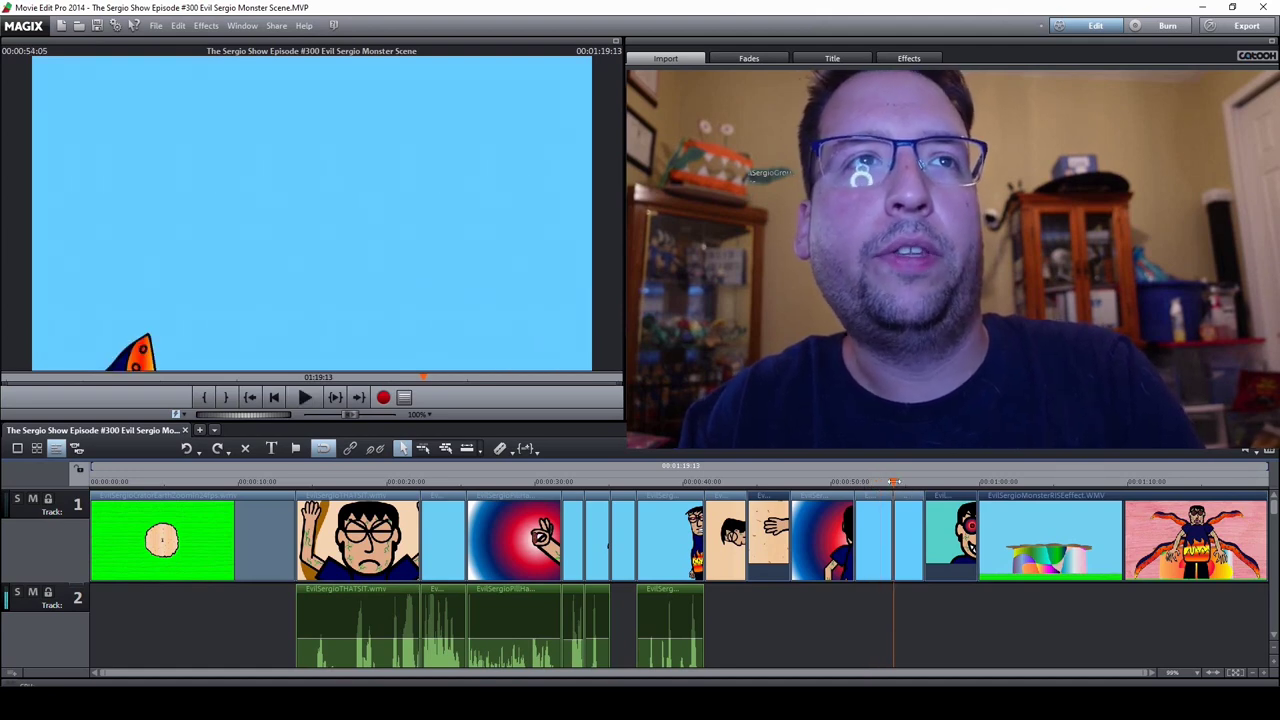
key("space")
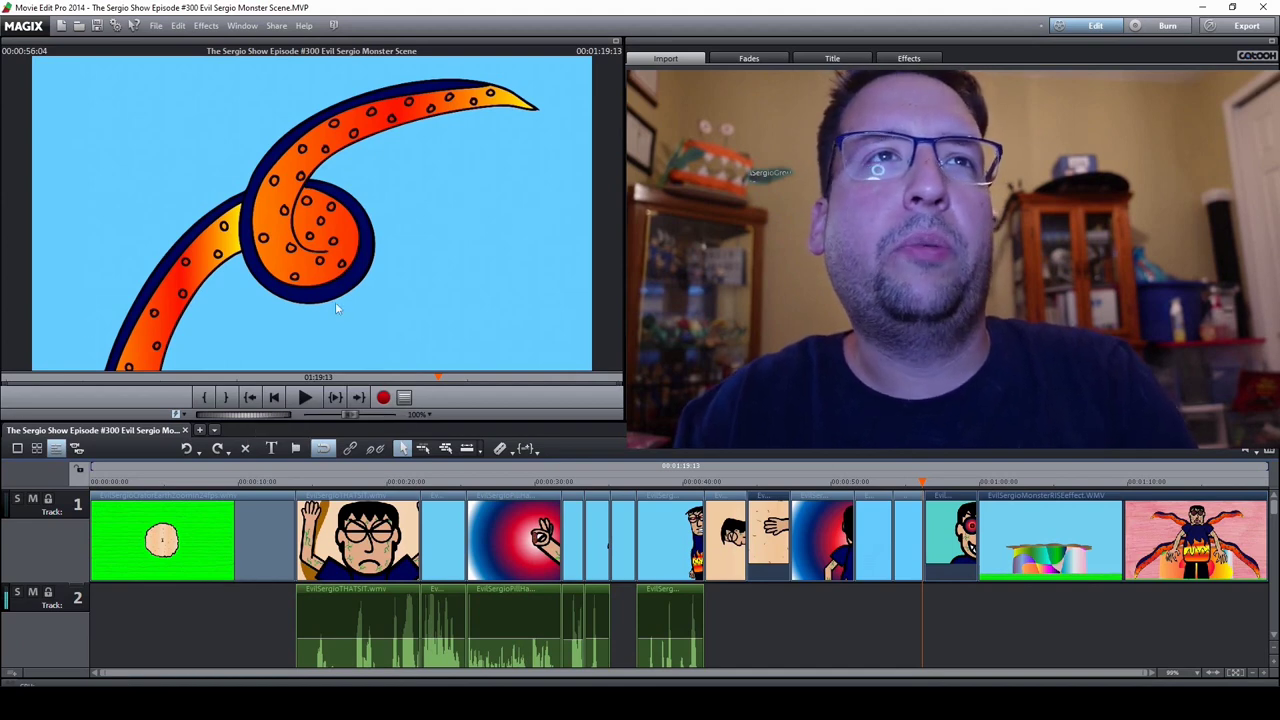
left_click(888, 481)
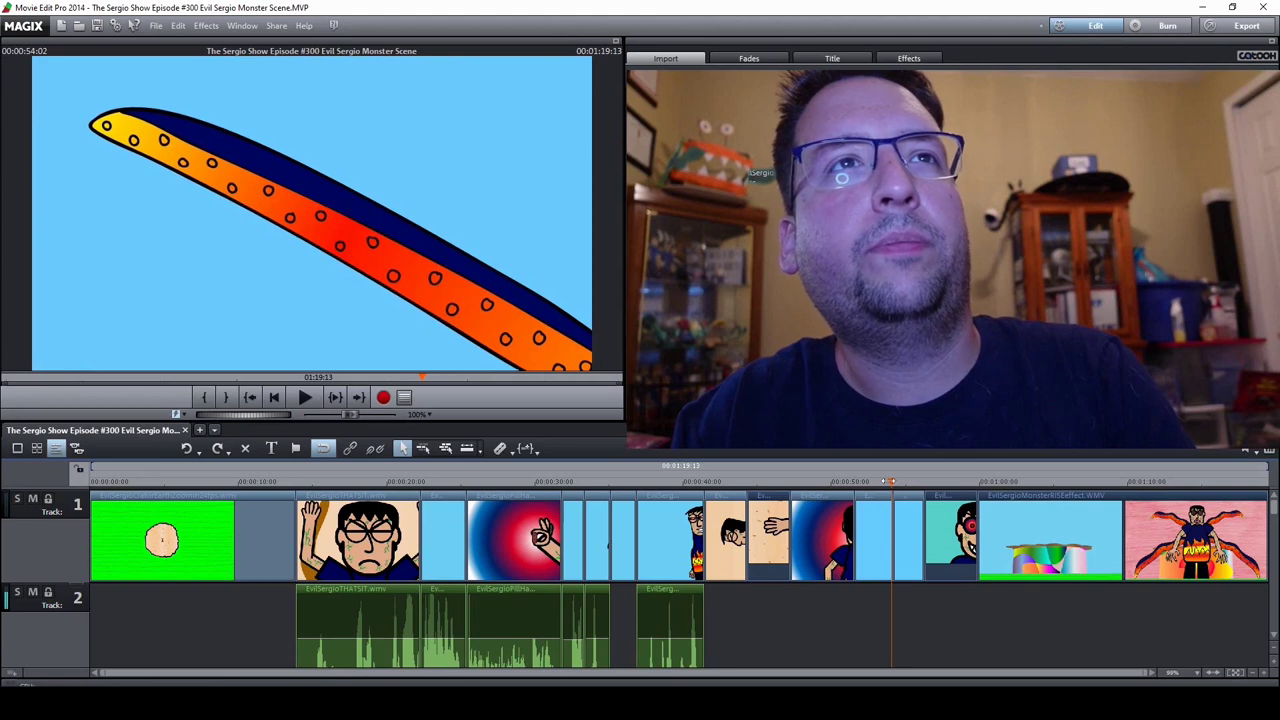
key("space")
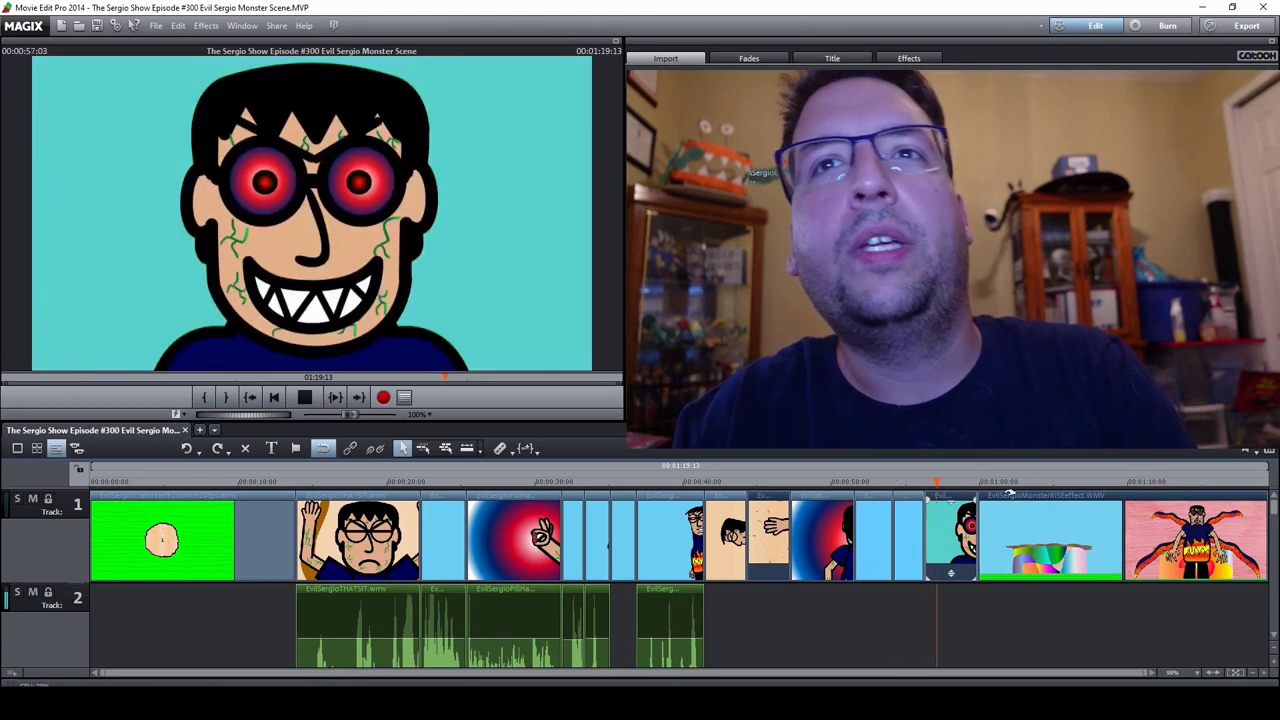
key("space")
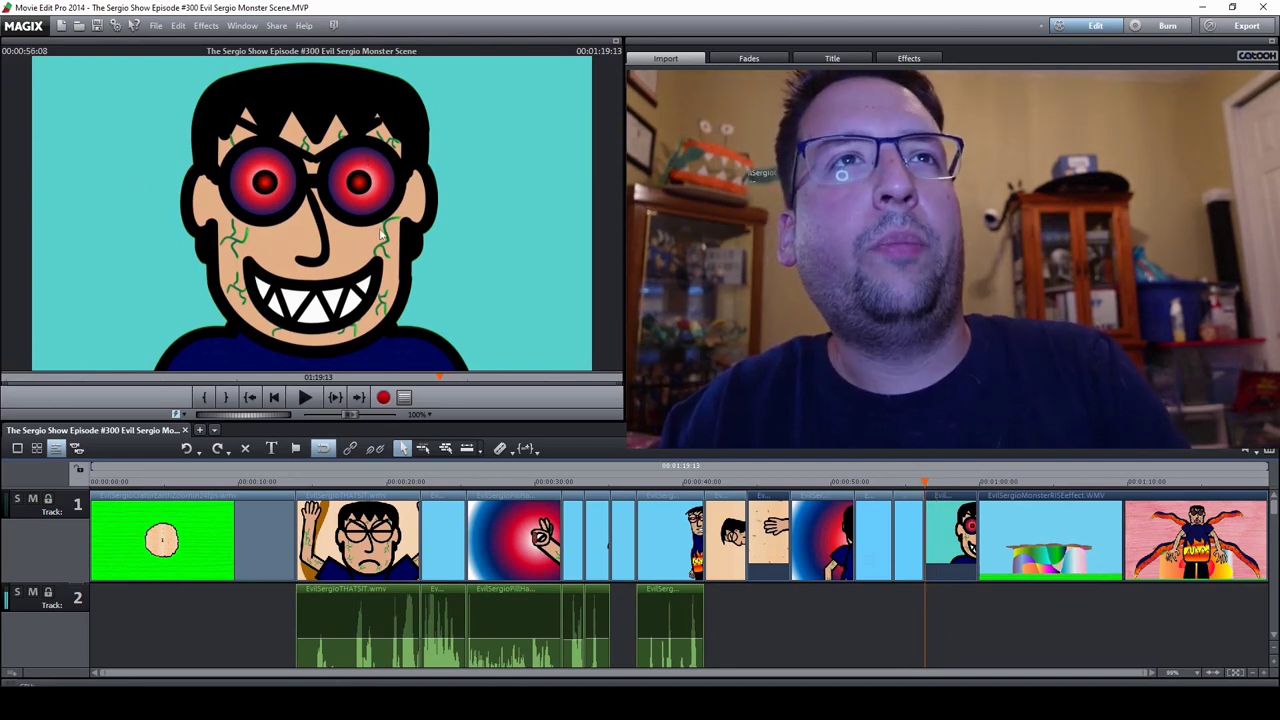
Play the grinning red-eyed monster clip from about 57 seconds
left_click(958, 482)
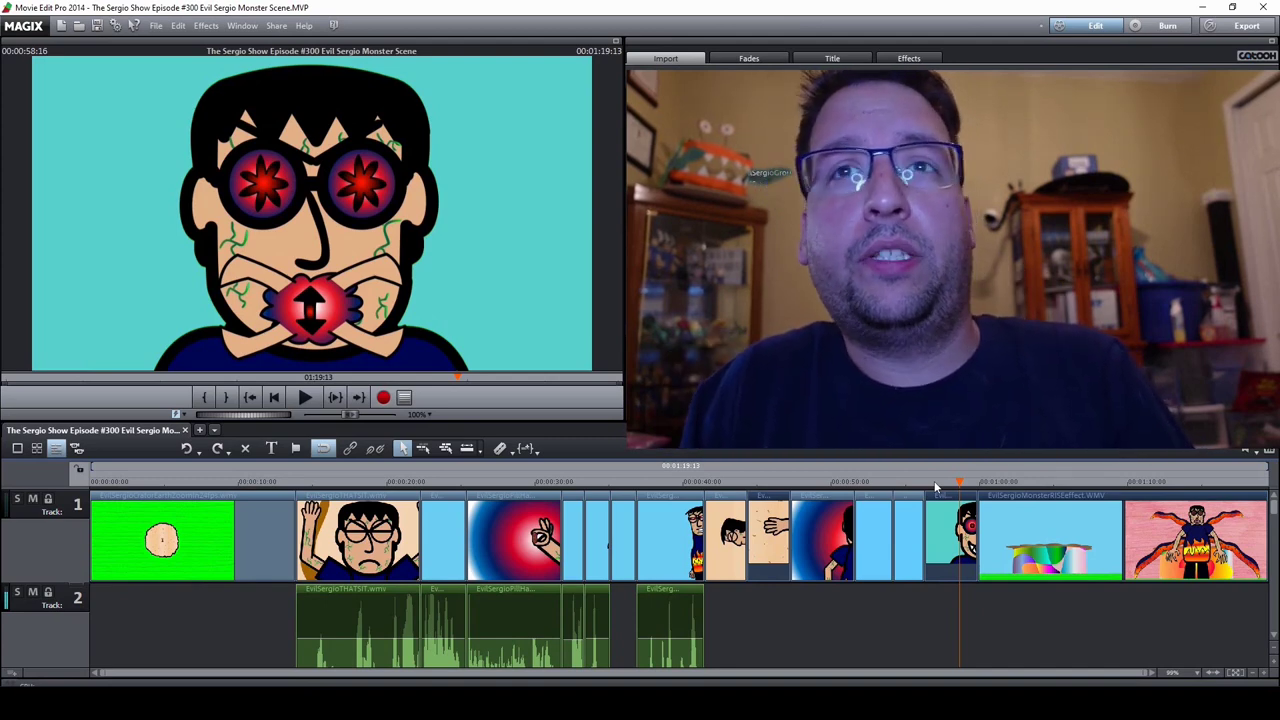
left_click(940, 482)
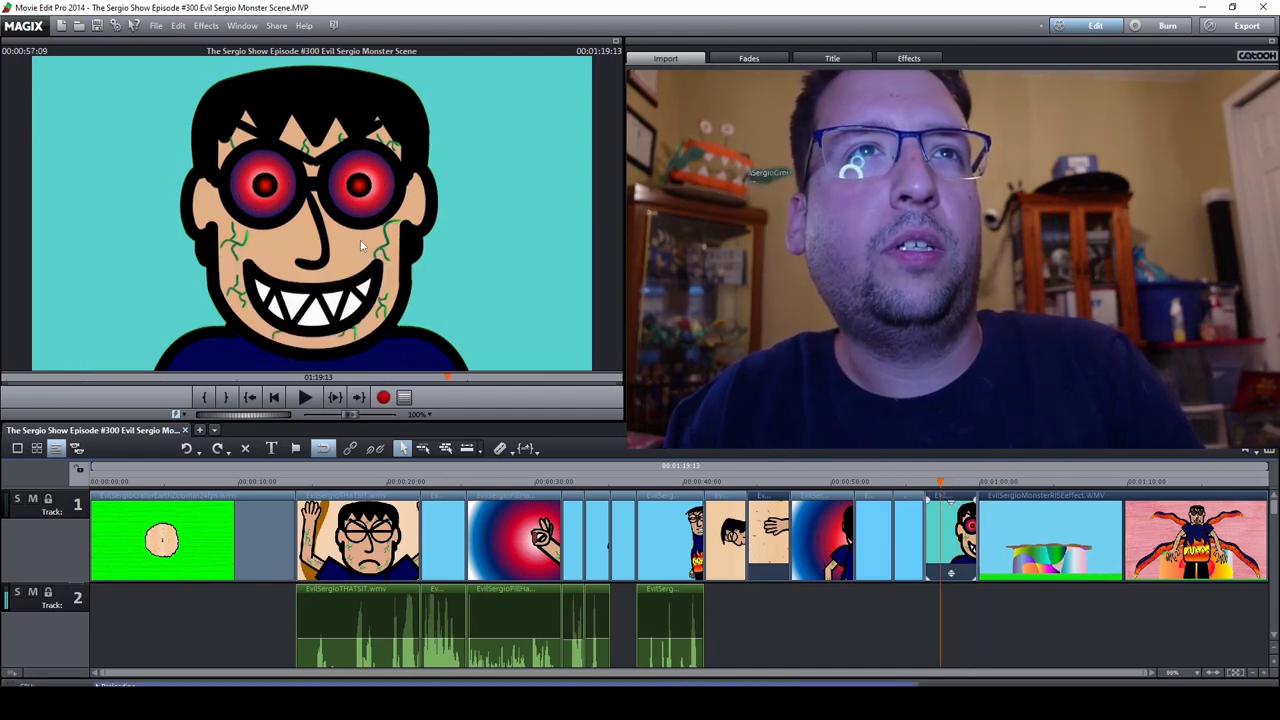
key("space")
key("space")
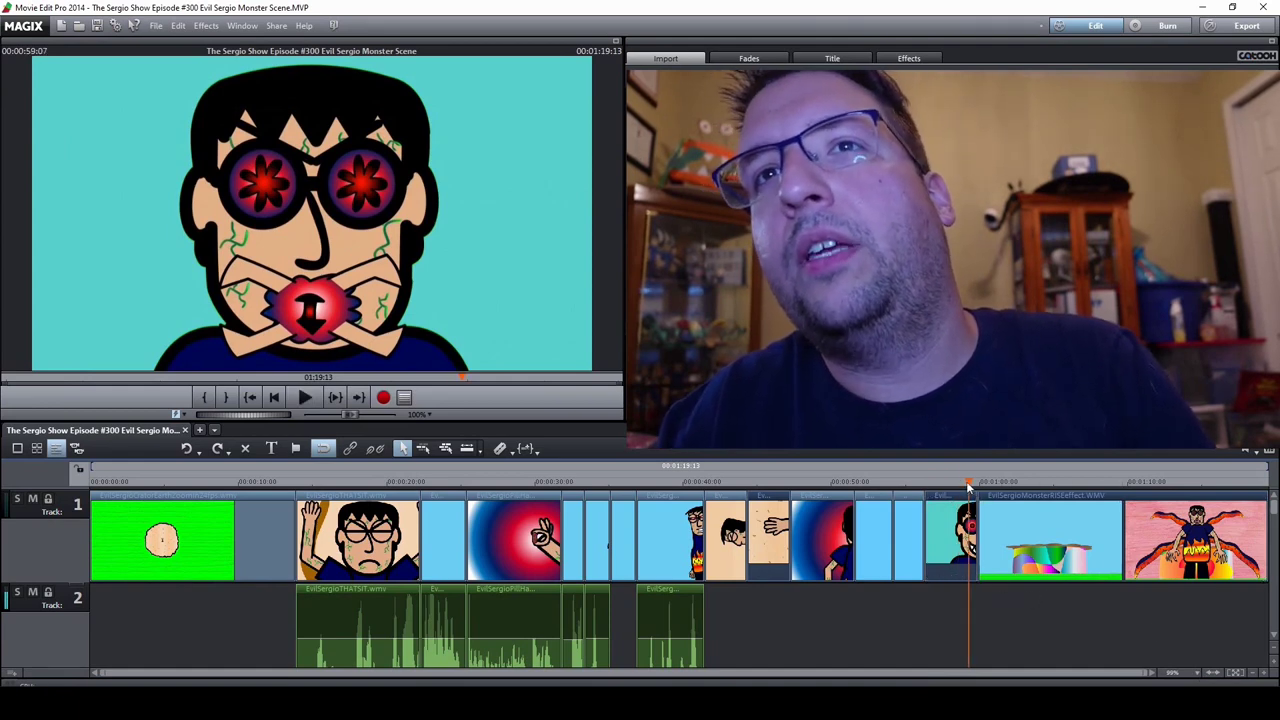
Play past one minute into the rainbow cake clip, then scrub to the project end at 79 seconds
key("space")
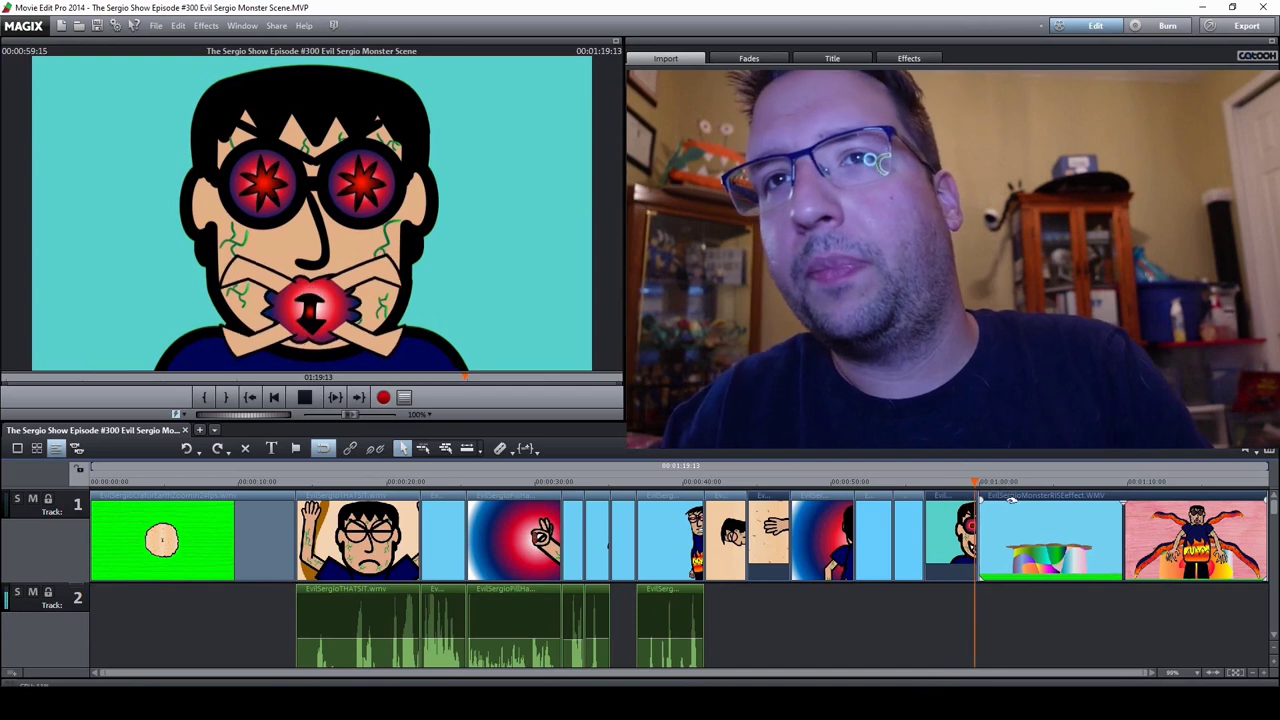
key("space")
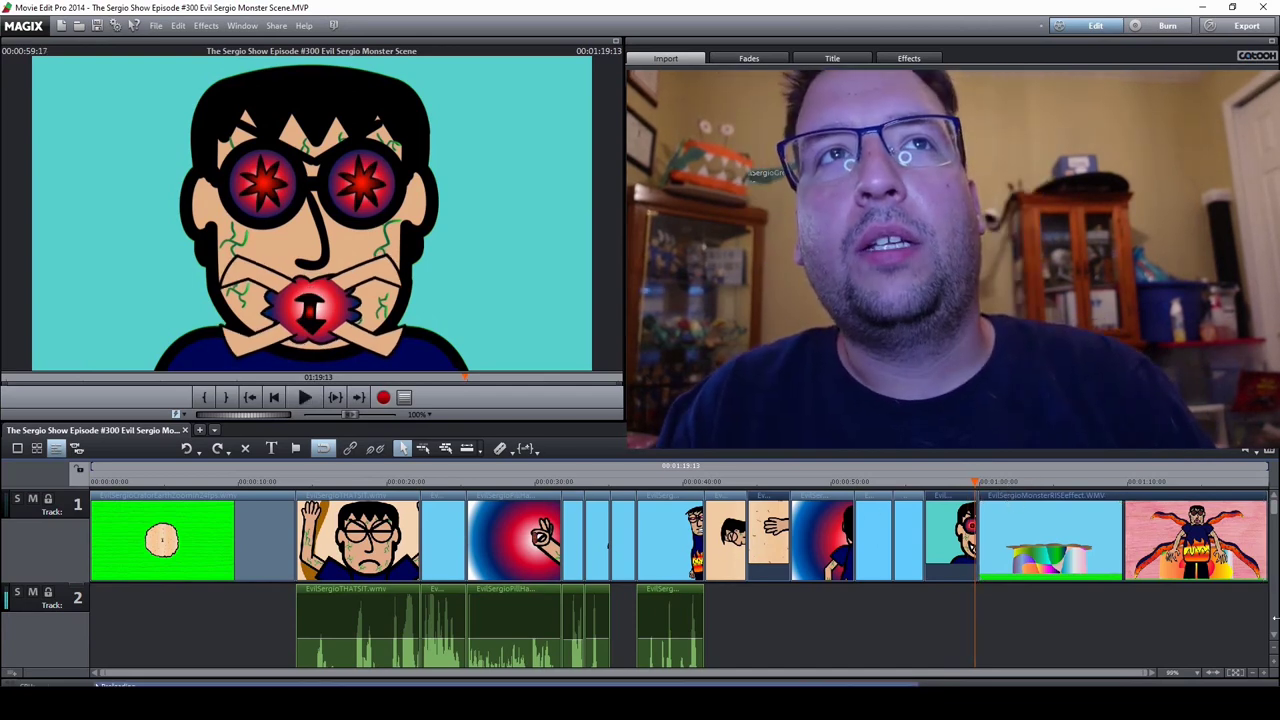
key("space")
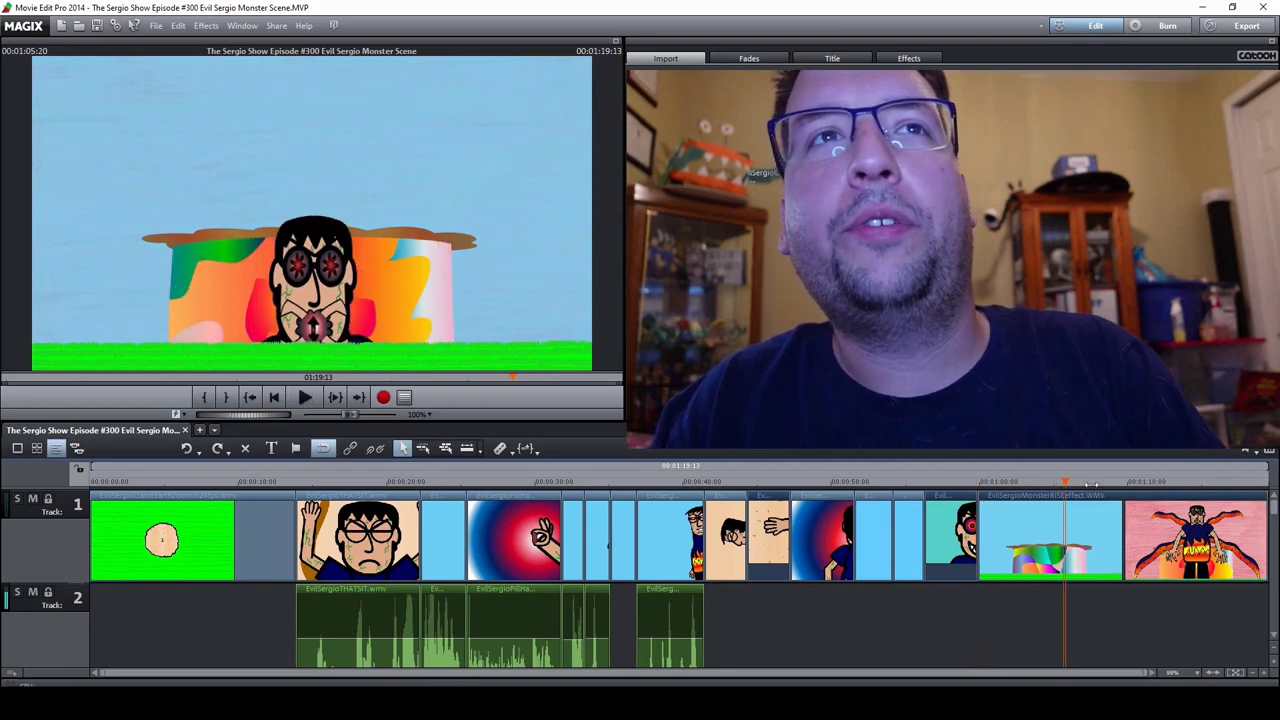
left_click_drag(1068, 482, 1240, 482)
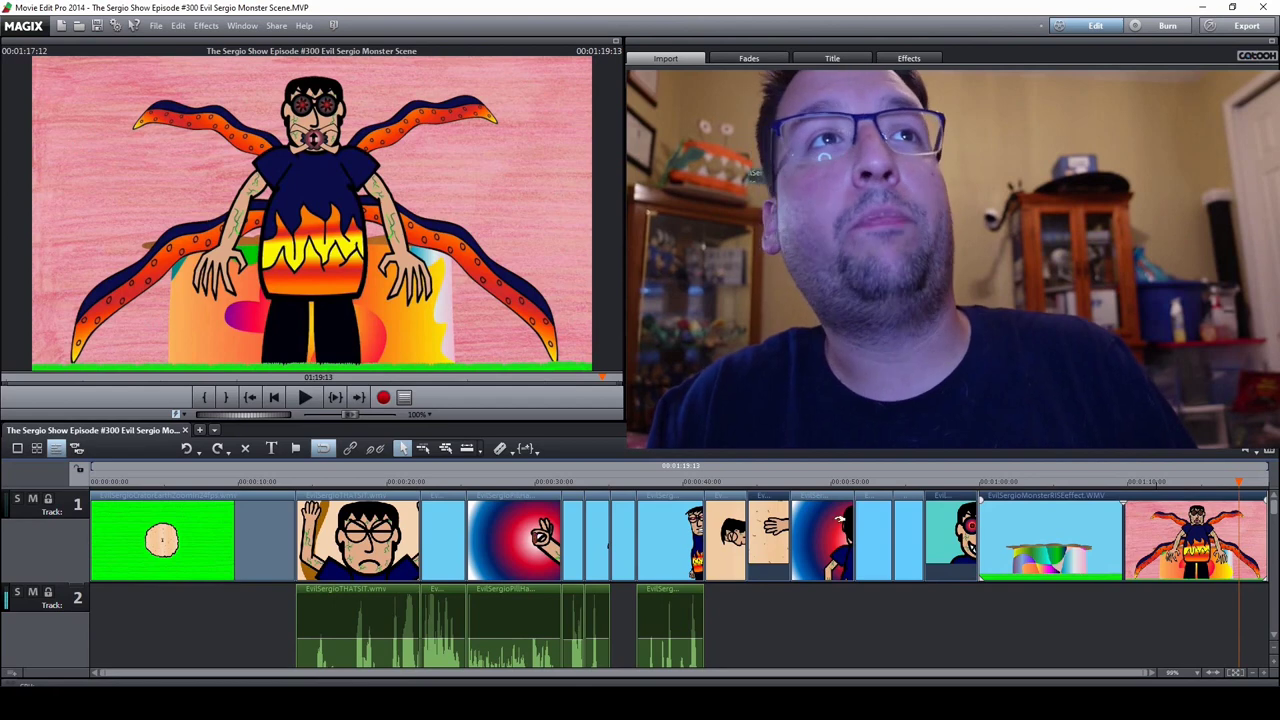
Scrub from 1:05 to the tentacled monster at 1:11 and play it to the scene's end
left_click(1067, 483)
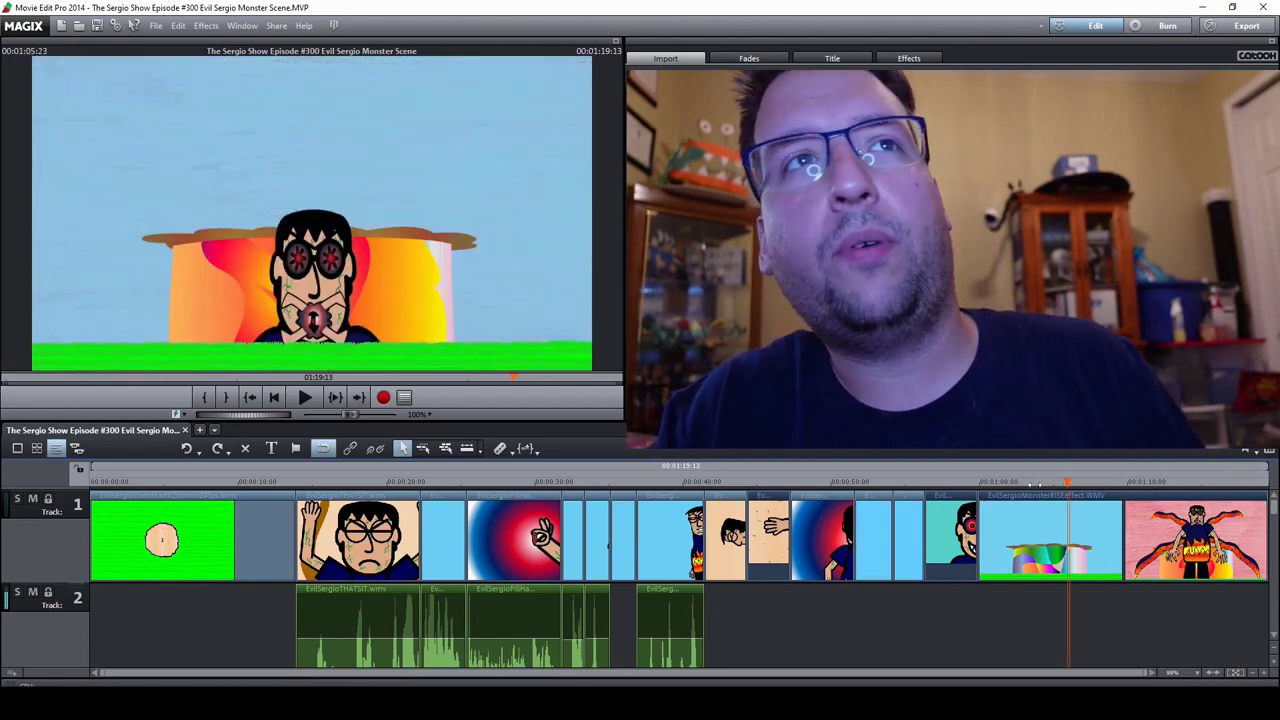
left_click_drag(1067, 483, 1145, 482)
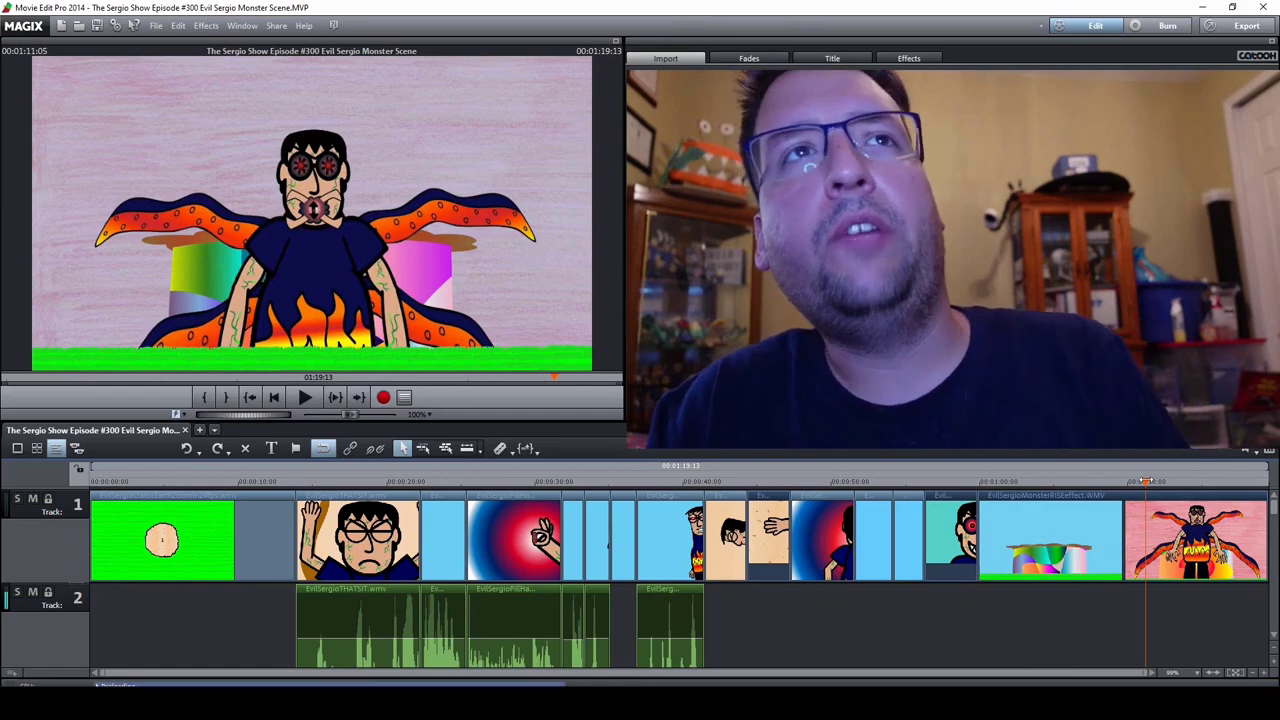
key("space")
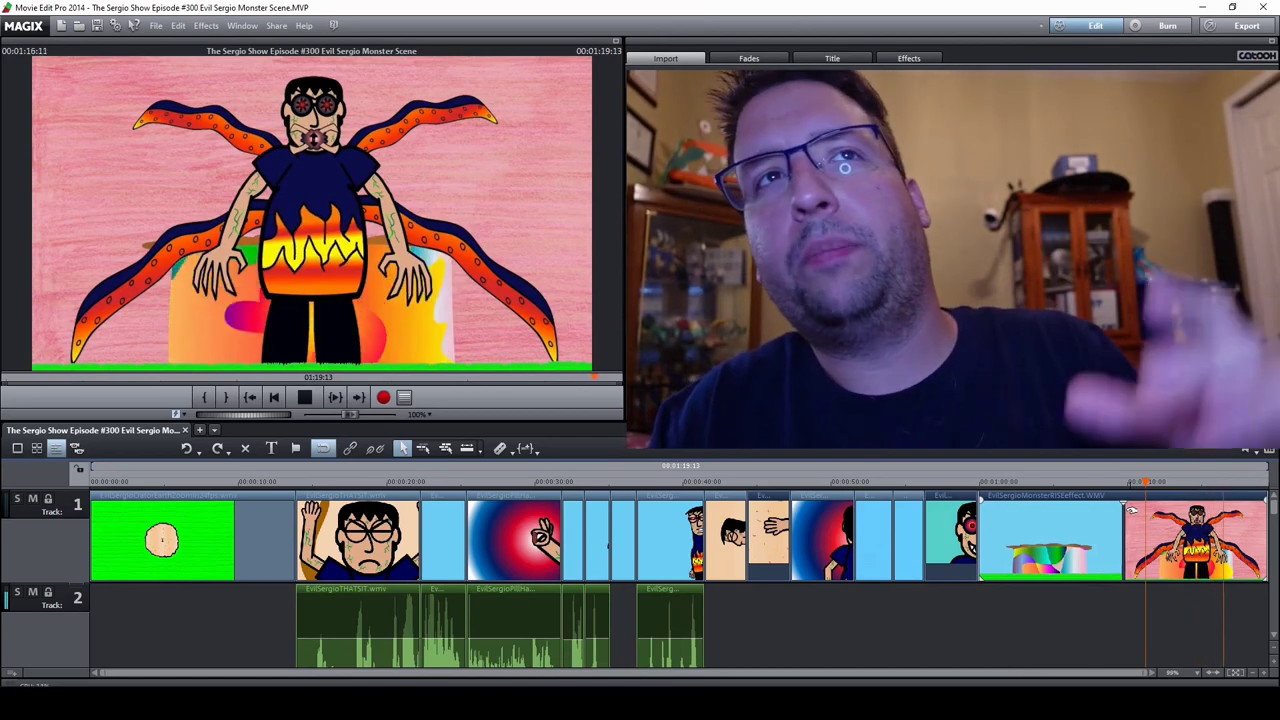
left_click(300, 398)
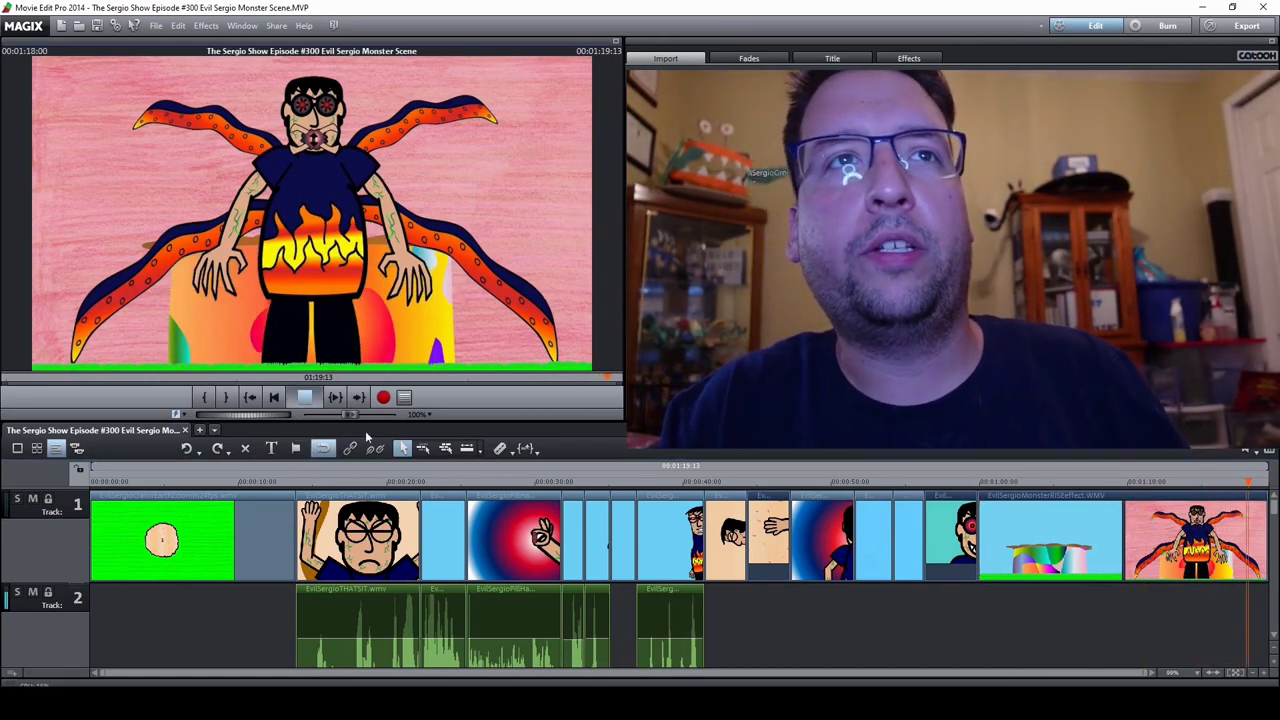
Check frames at 1:13, 1:10, 1:05 and 1:18, then return to 1:01
left_click(1175, 483)
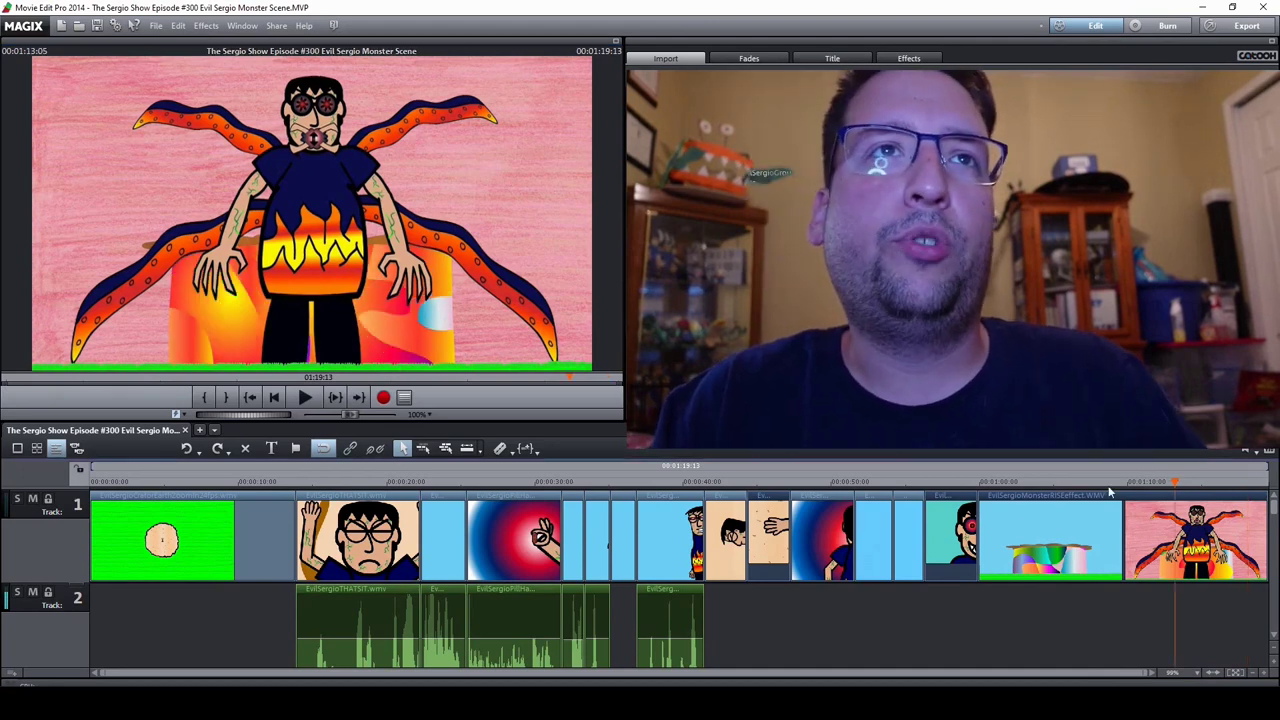
left_click(1126, 483)
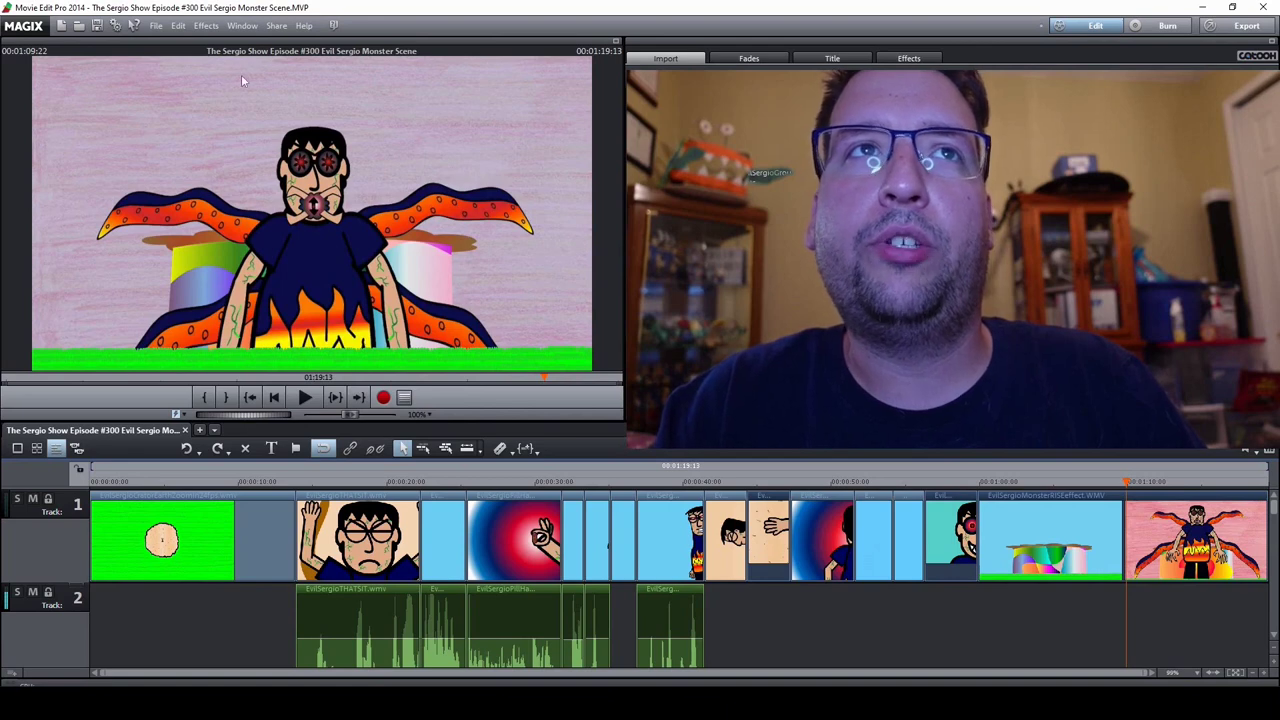
left_click(1062, 483)
left_click(1245, 481)
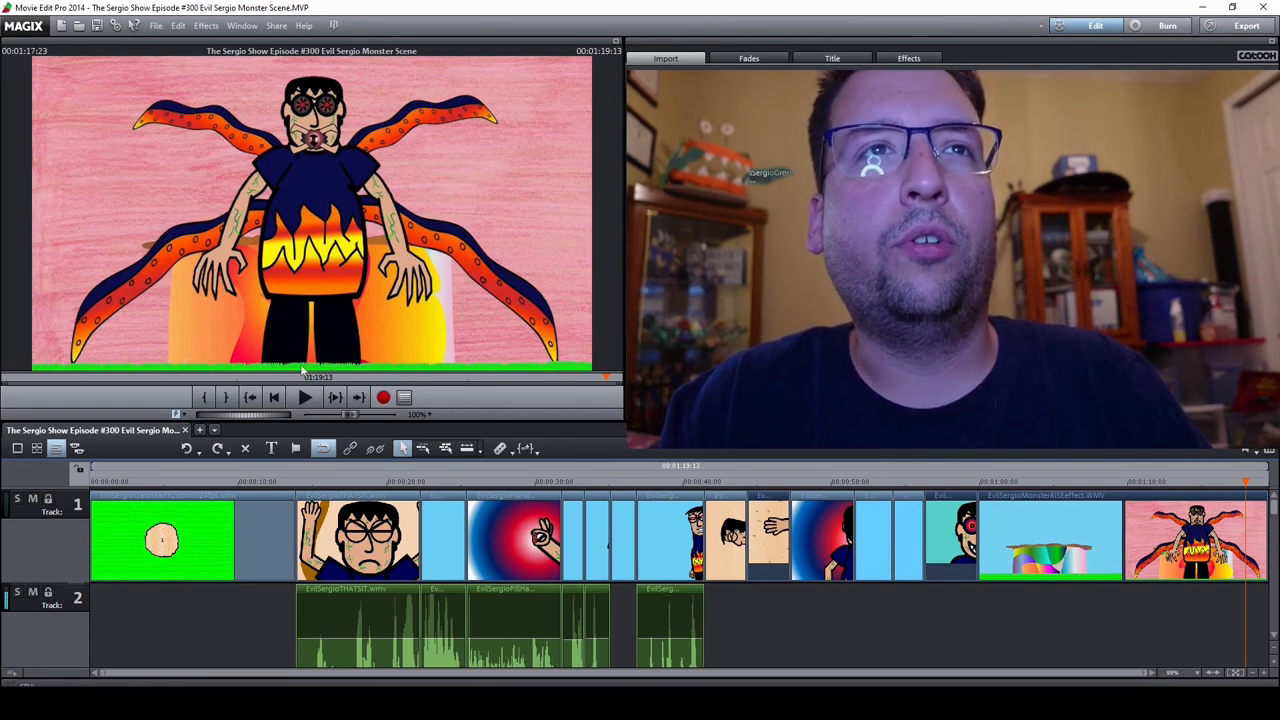
left_click(1005, 484)
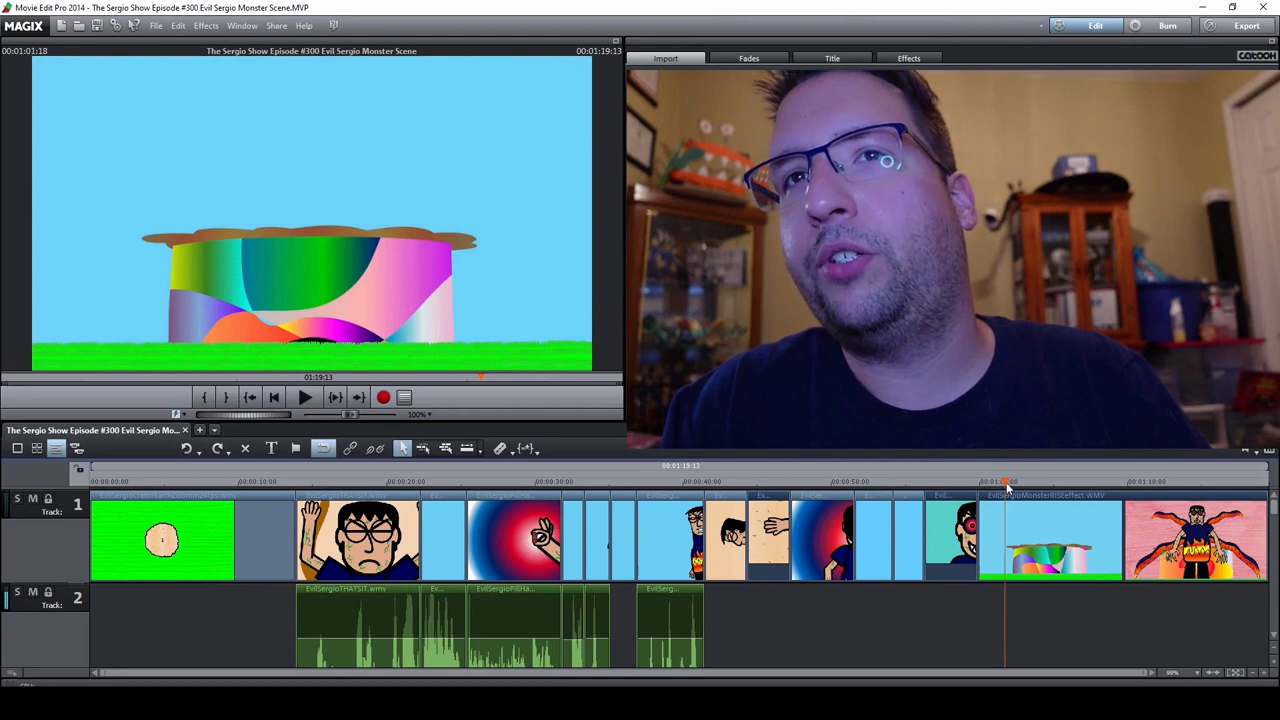
Play from 1:01 until the full tentacled monster stands before the cake at about 1:13
key("space")
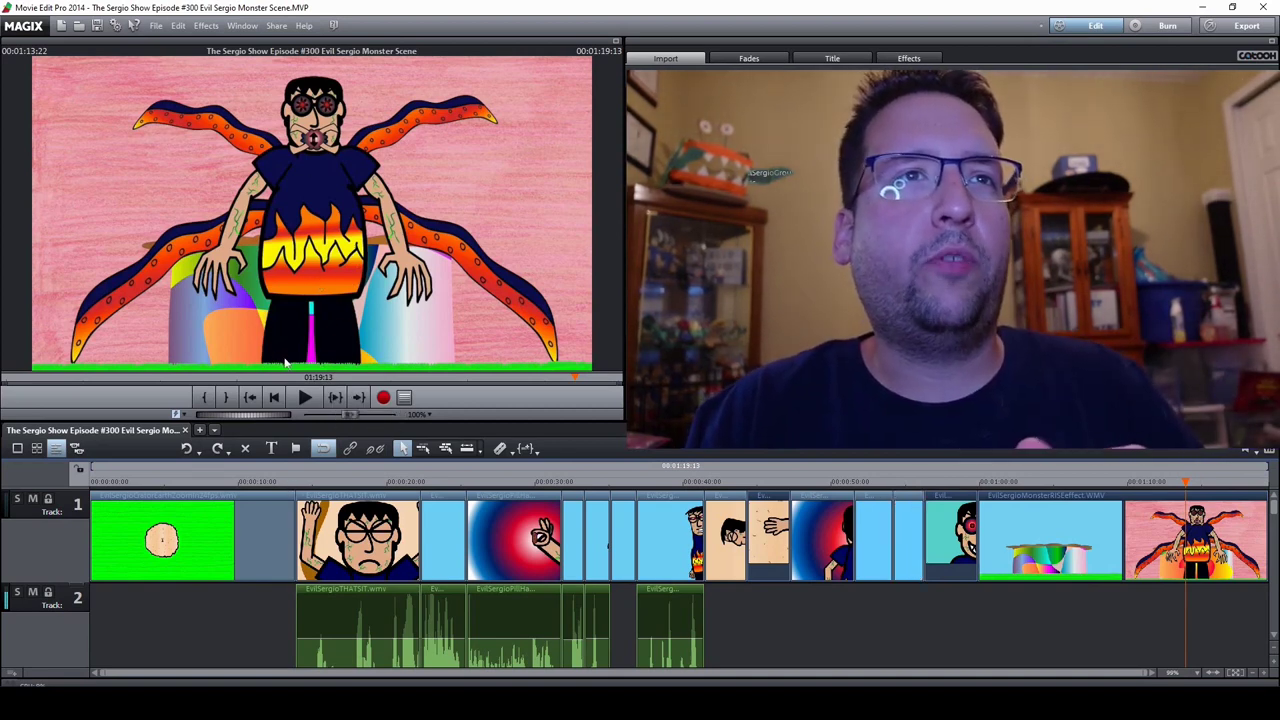
Check the frames at 8 and 20 seconds, then jump to the tentacled monster at 1:12
left_click(216, 487)
left_click(384, 487)
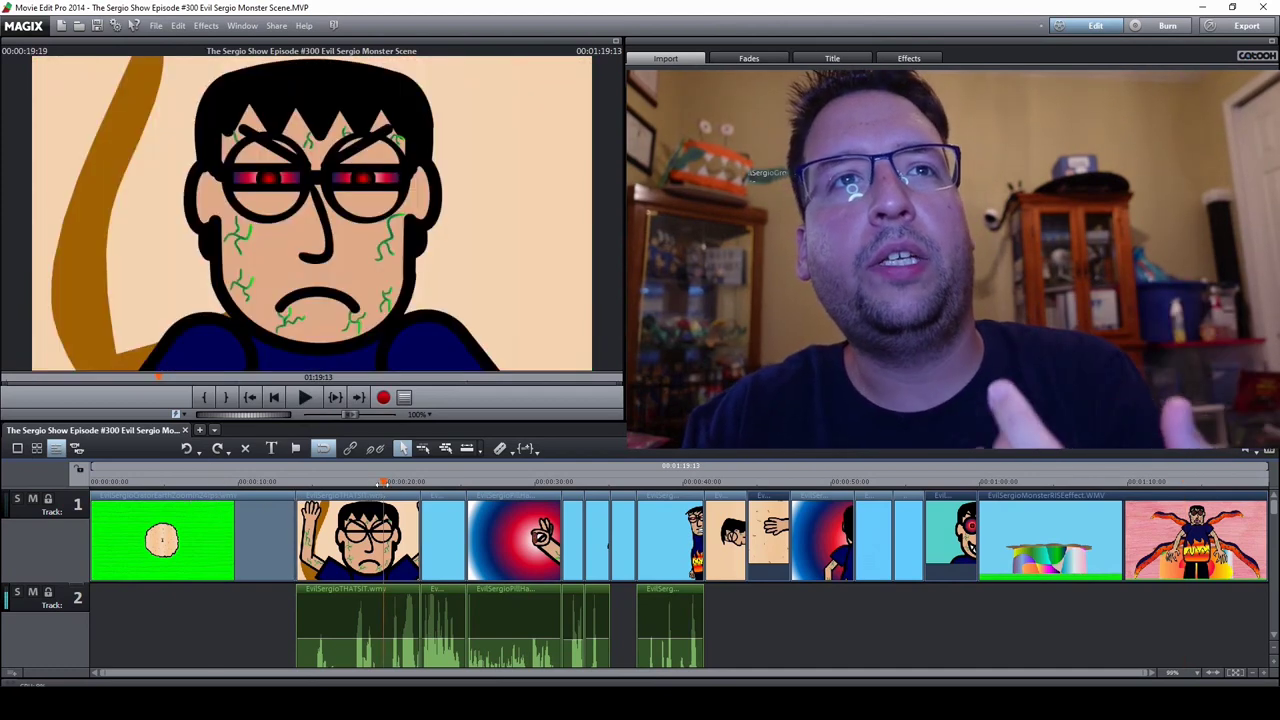
left_click(1165, 485)
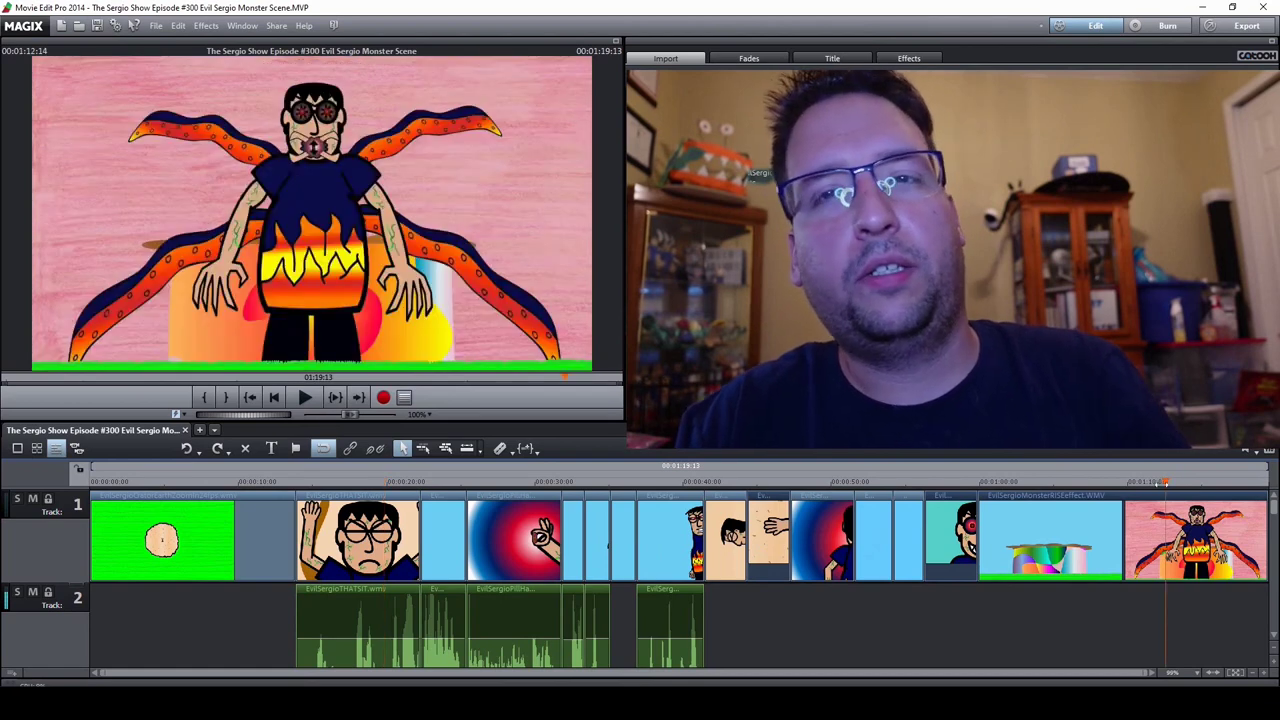